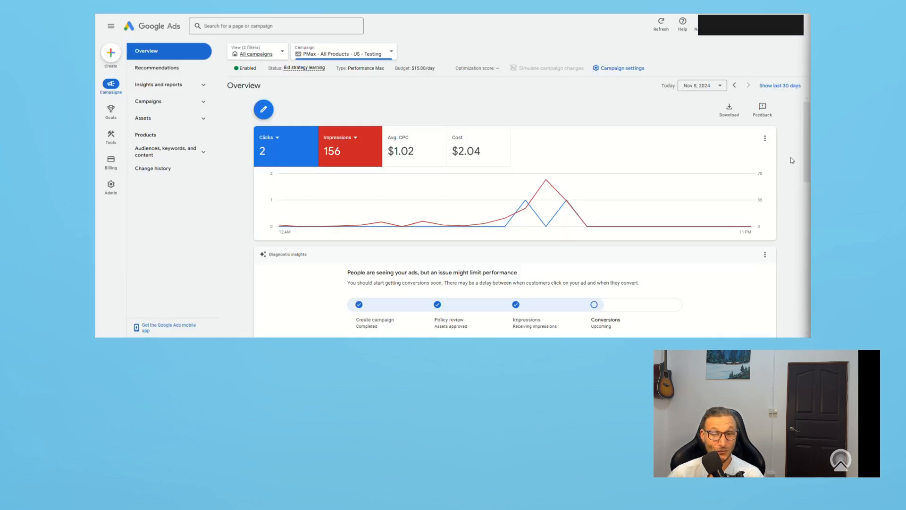
# - Start a new campaign with the Sales objective and choose Performance Max as the campaign type
pyautogui.click(111, 53)
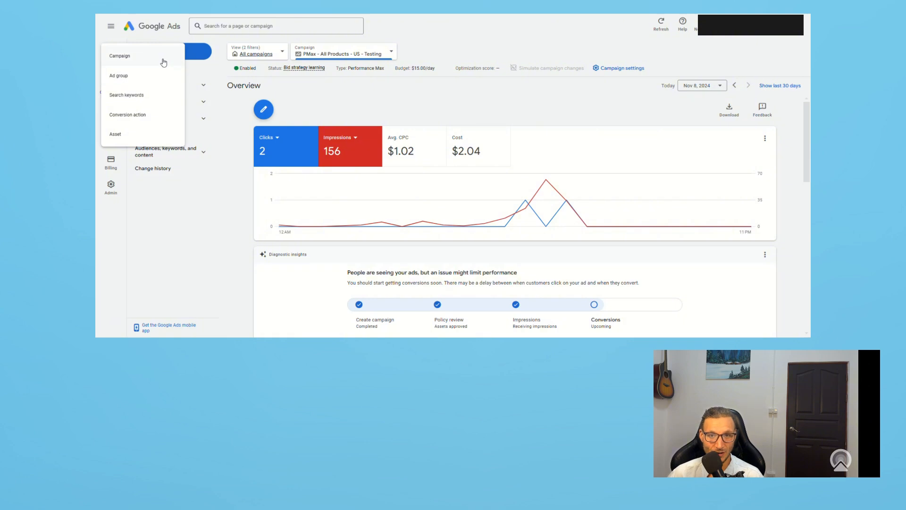
pyautogui.click(164, 61)
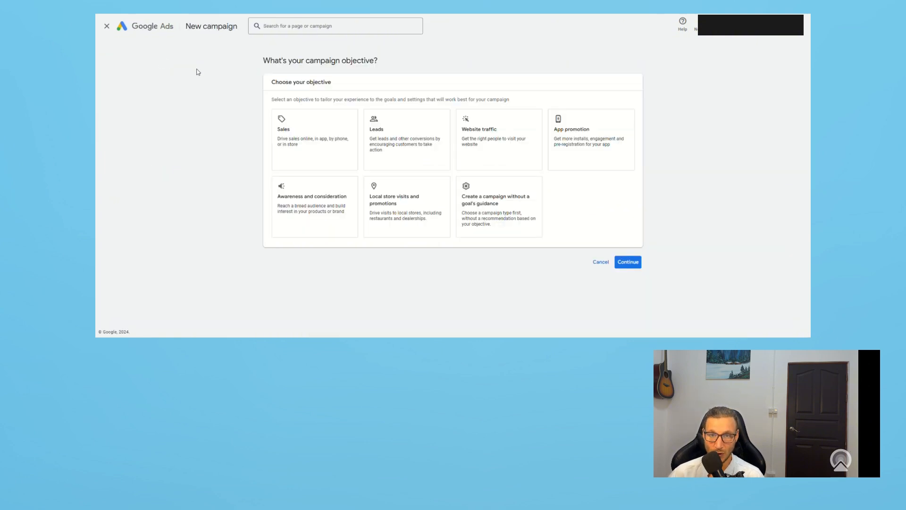
pyautogui.click(299, 117)
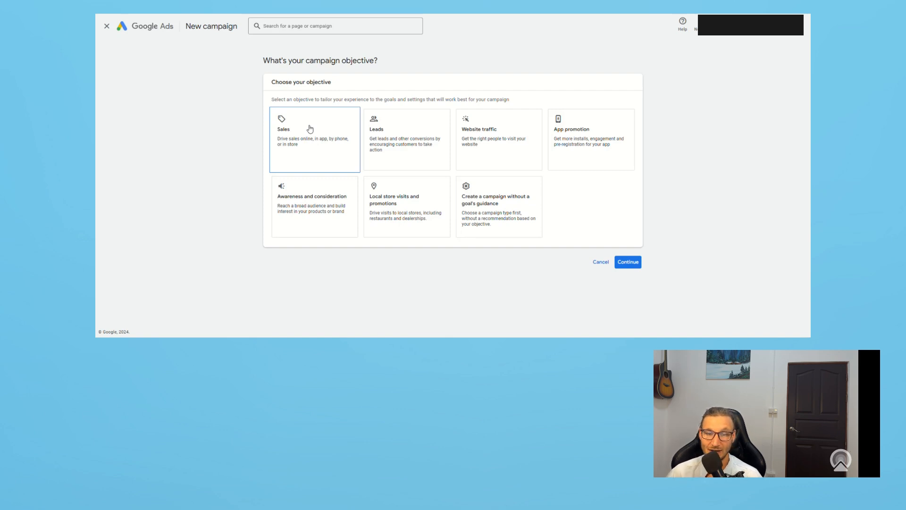
pyautogui.click(311, 128)
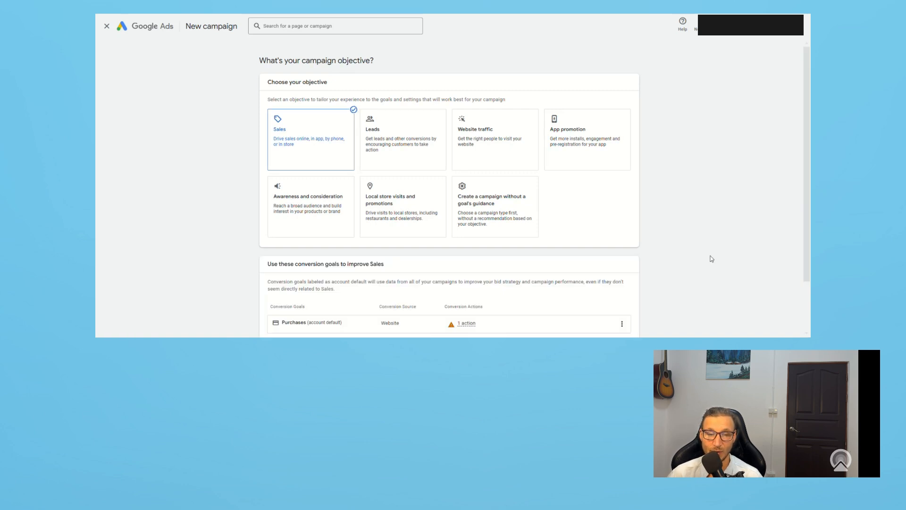
pyautogui.scroll(-1, 710, 257)
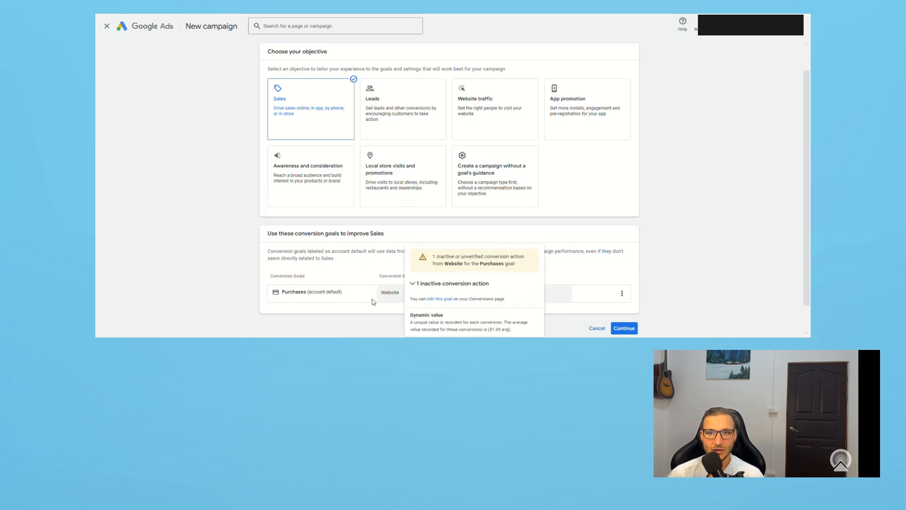
pyautogui.click(623, 328)
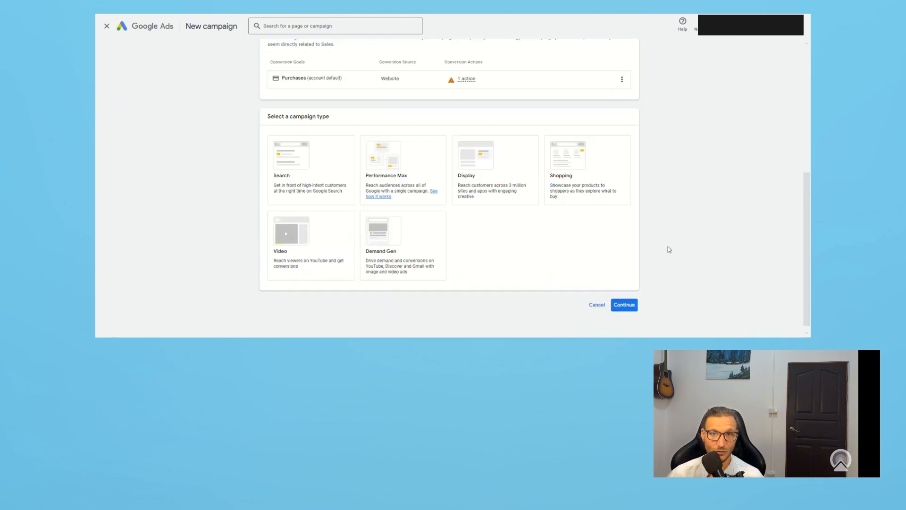
pyautogui.click(382, 191)
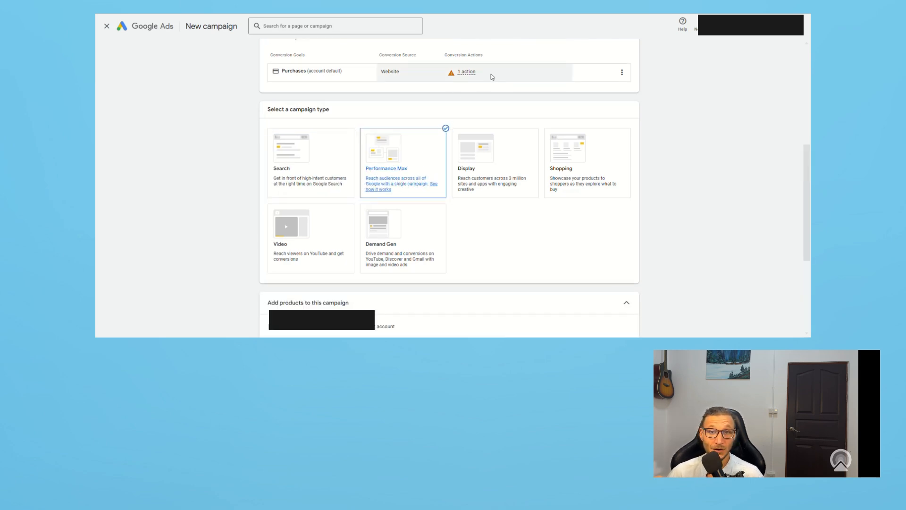
# - Examine the details of the inactive conversion action under the Purchases goal
pyautogui.moveTo(528, 73)
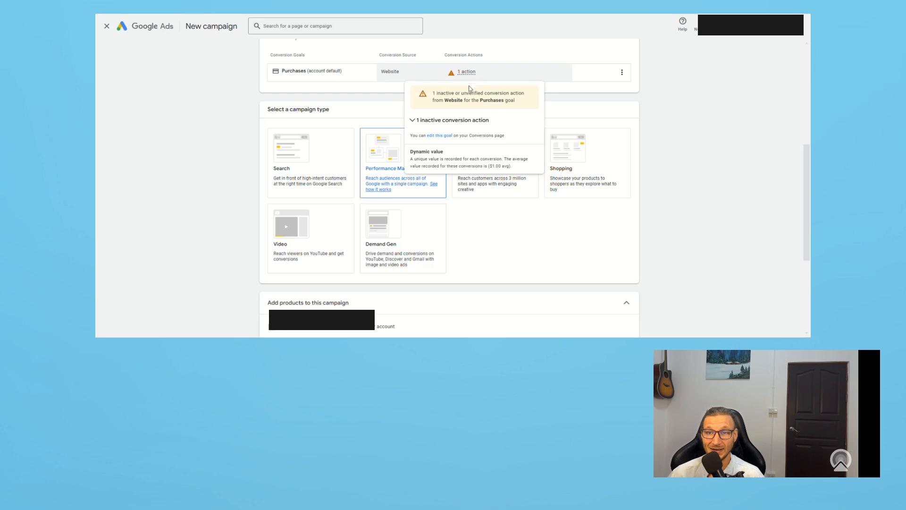
pyautogui.click(418, 121)
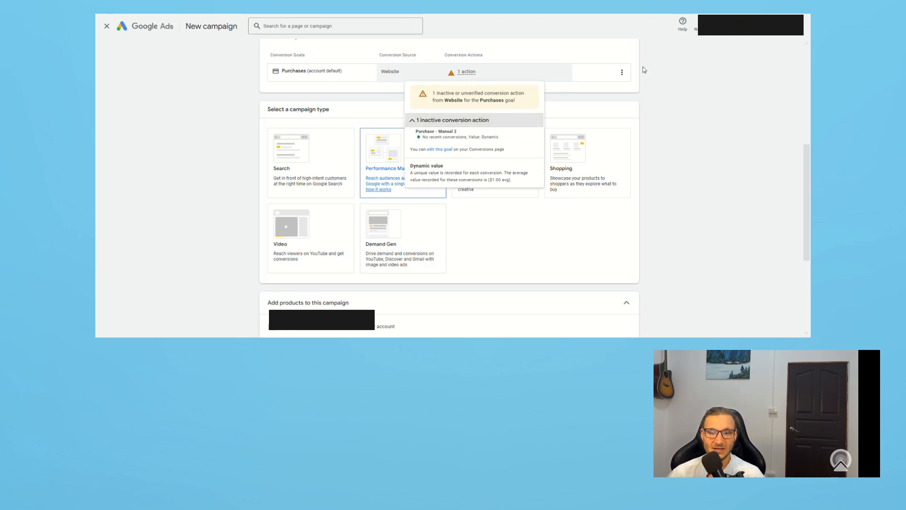
pyautogui.click(622, 72)
pyautogui.click(692, 154)
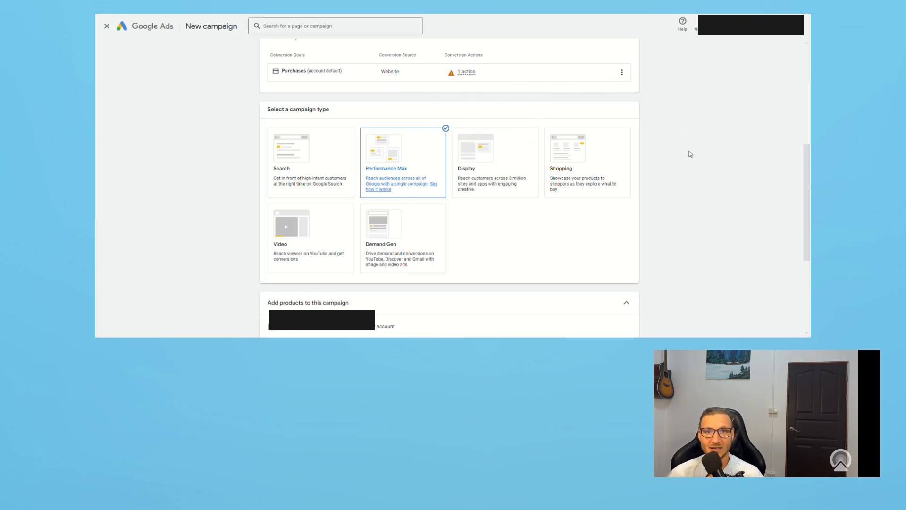
# - Keep the Merchant Center products and the suggested campaign name, and continue to the bidding settings
pyautogui.scroll(-1, 691, 153)
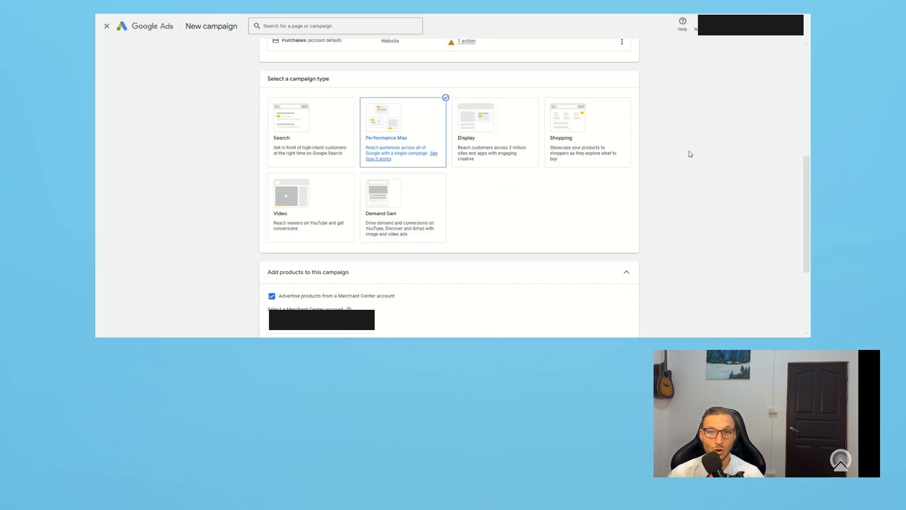
pyautogui.scroll(-5, 691, 154)
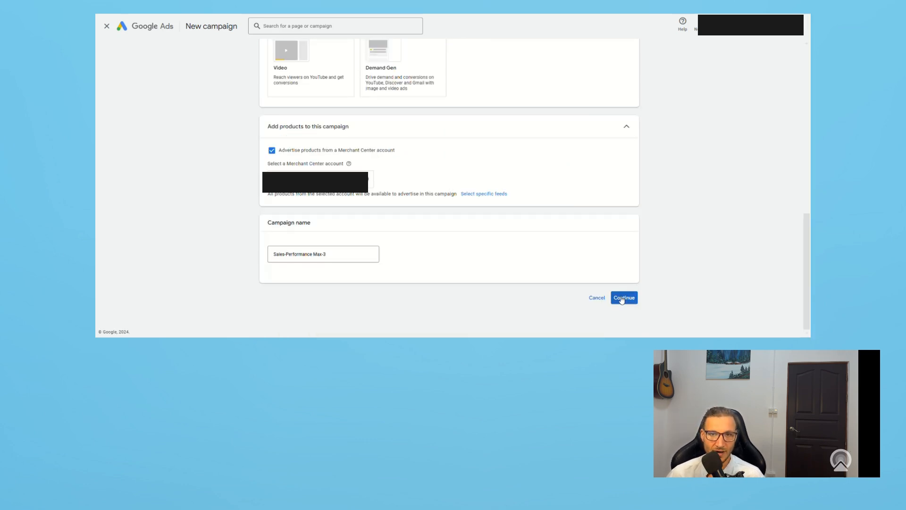
pyautogui.click(624, 300)
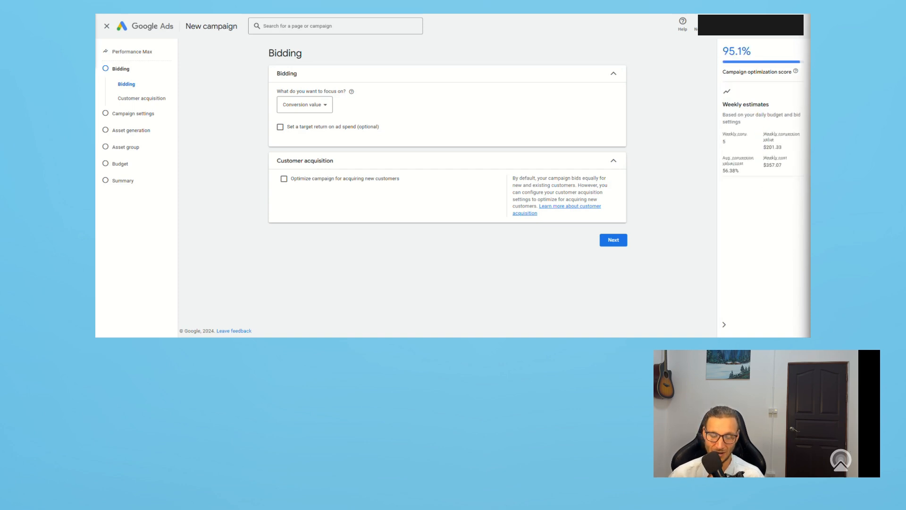
# - Try the Conversions bidding focus and the optional target return on ad spend, reverting both to Conversion value without a target
pyautogui.click(311, 109)
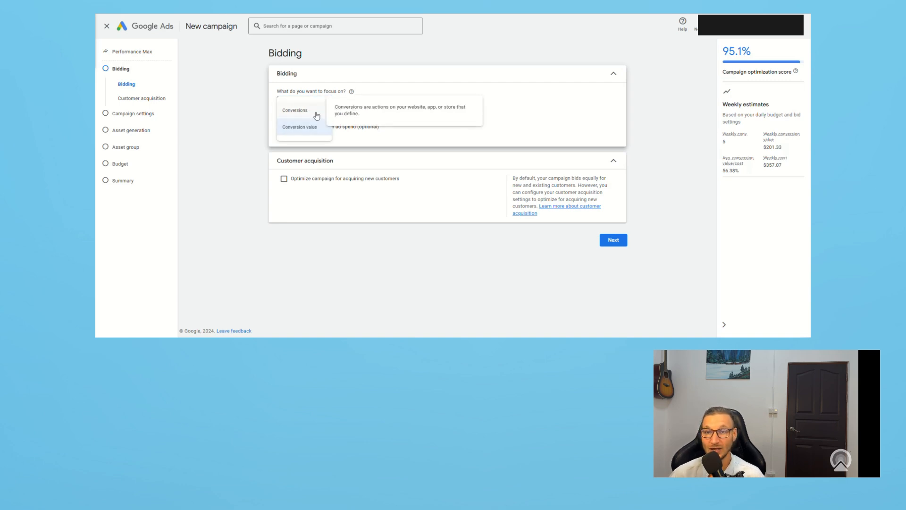
pyautogui.click(316, 114)
pyautogui.click(315, 115)
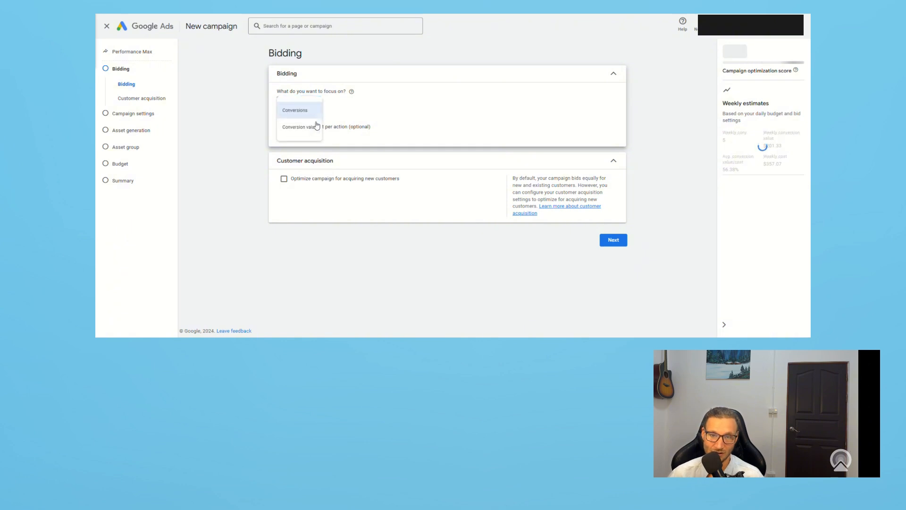
pyautogui.click(316, 128)
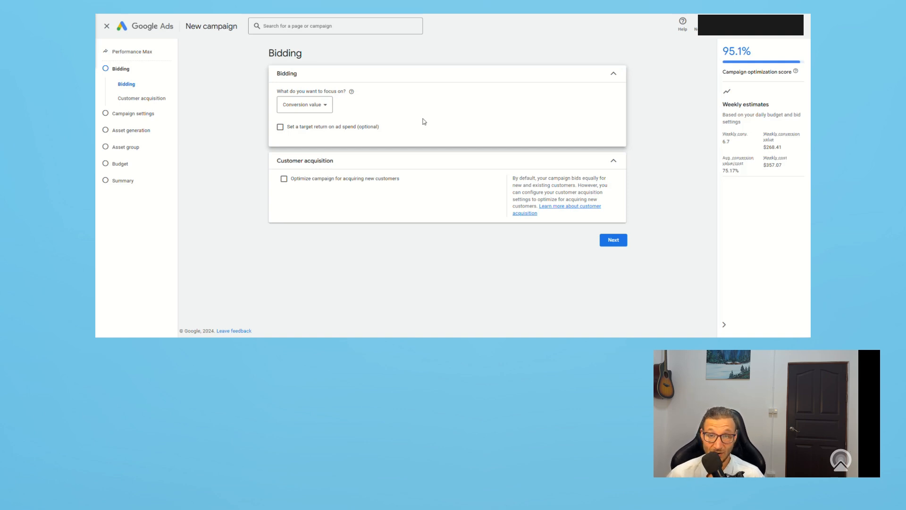
pyautogui.click(372, 128)
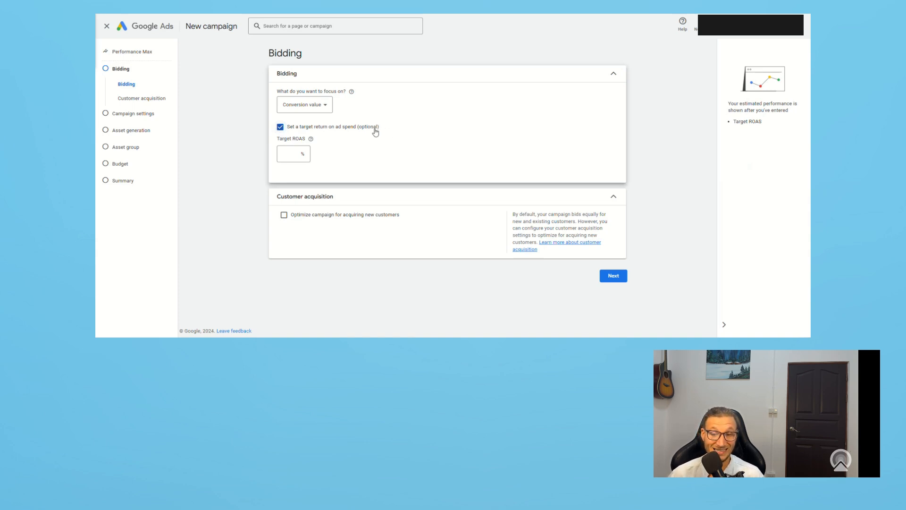
pyautogui.click(375, 132)
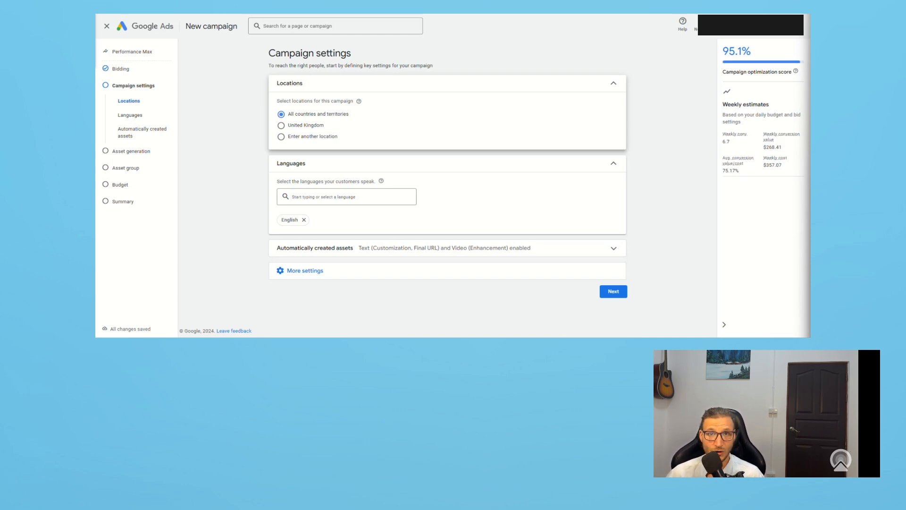
# - Restrict the campaign's location targeting to the United States
pyautogui.click(283, 137)
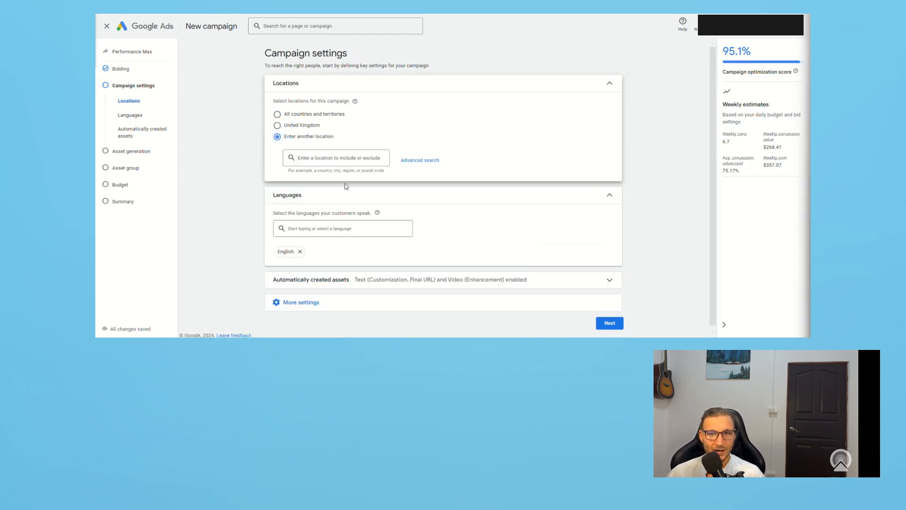
pyautogui.click(361, 158)
pyautogui.write('united stat')
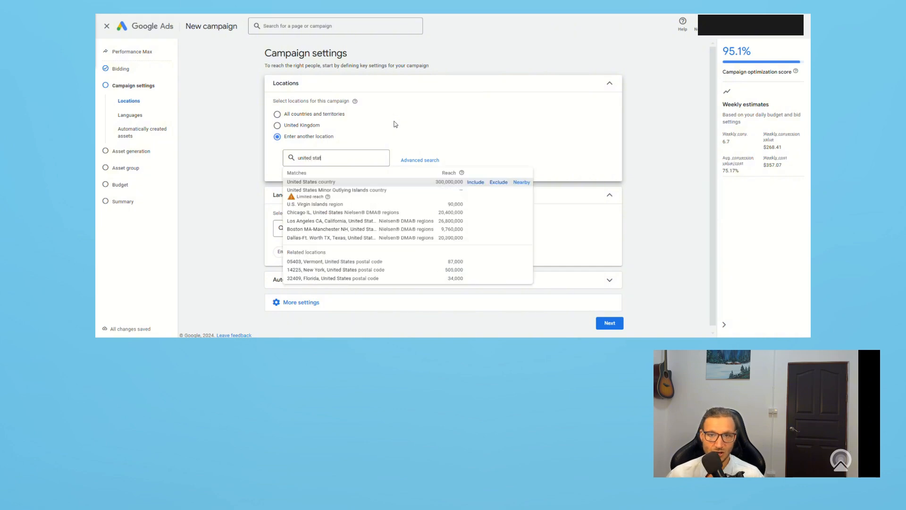
pyautogui.press('Return')
# - Review the automatically created asset options for text and video and the additional campaign settings
pyautogui.scroll(-5, 665, 144)
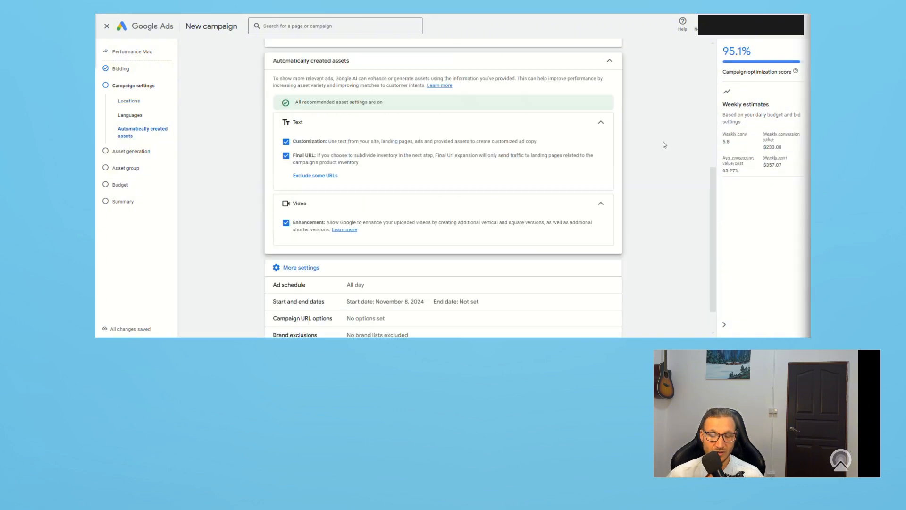
pyautogui.scroll(1, 665, 144)
pyautogui.scroll(1, 663, 143)
pyautogui.scroll(-3, 661, 151)
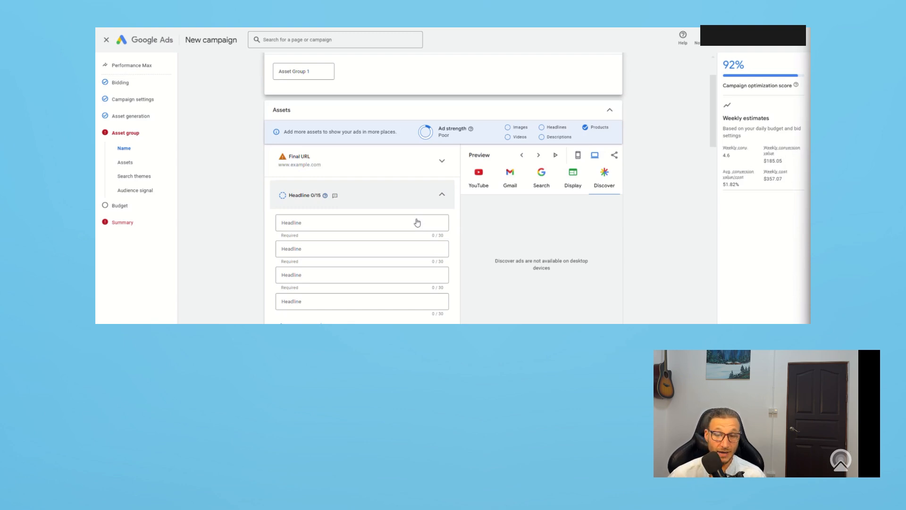
# - Examine the asset group's sections for headlines, long headlines, descriptions, images, logos, videos, sitelinks and call to action
pyautogui.scroll(-3, 417, 222)
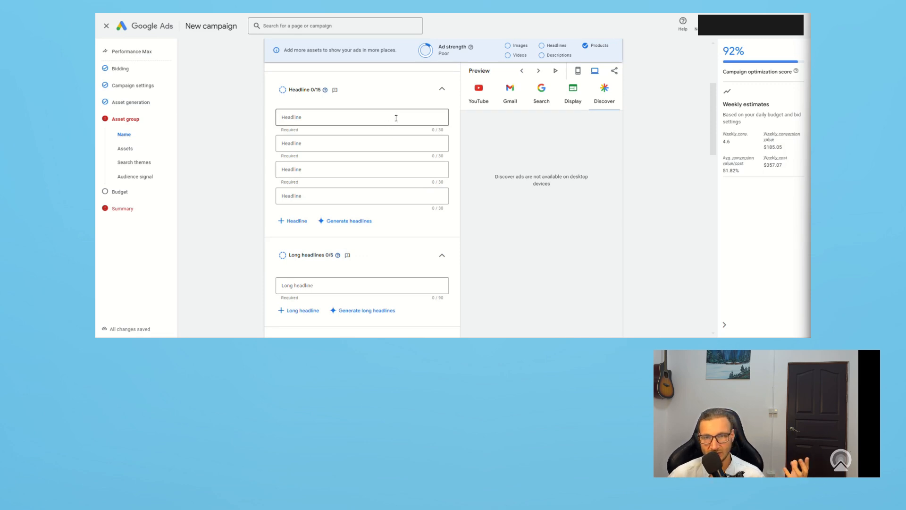
pyautogui.scroll(-3, 399, 180)
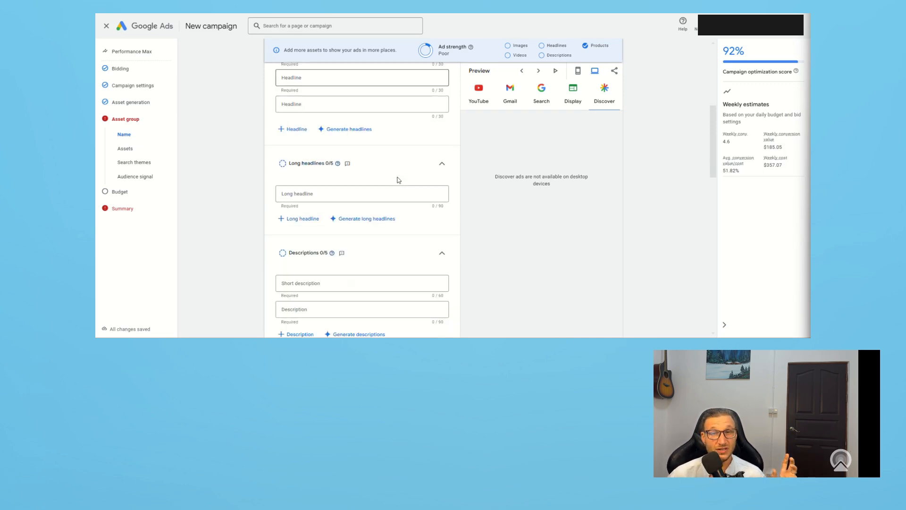
pyautogui.scroll(-1, 399, 180)
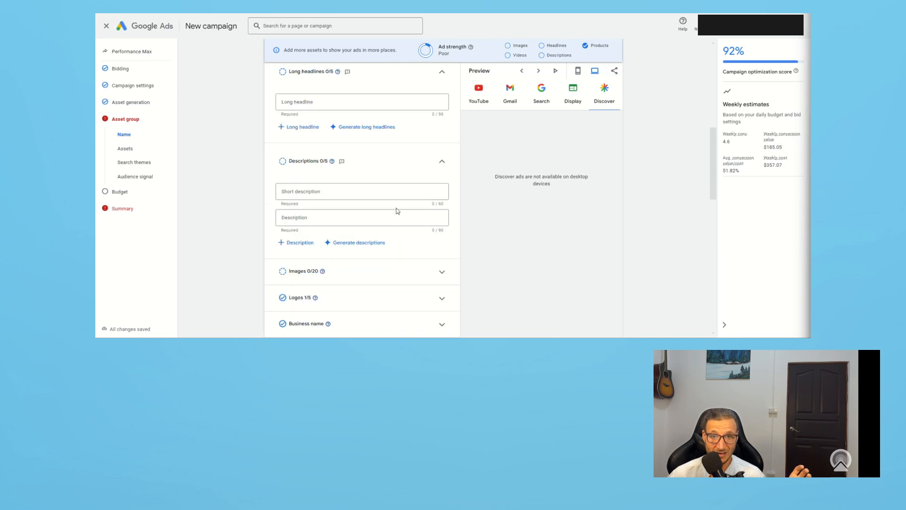
pyautogui.scroll(-1, 403, 210)
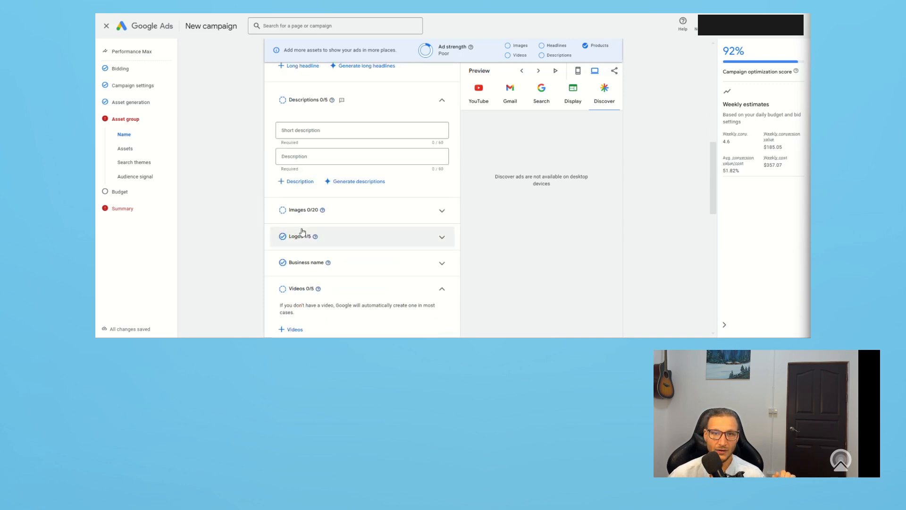
pyautogui.scroll(-4, 386, 278)
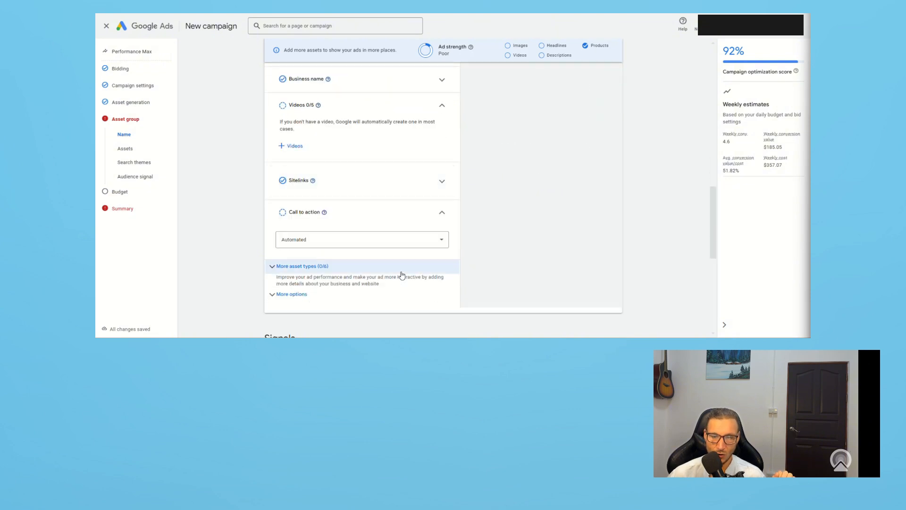
# - Add two more empty headline fields to the asset group
pyautogui.scroll(4, 431, 277)
pyautogui.scroll(7, 430, 277)
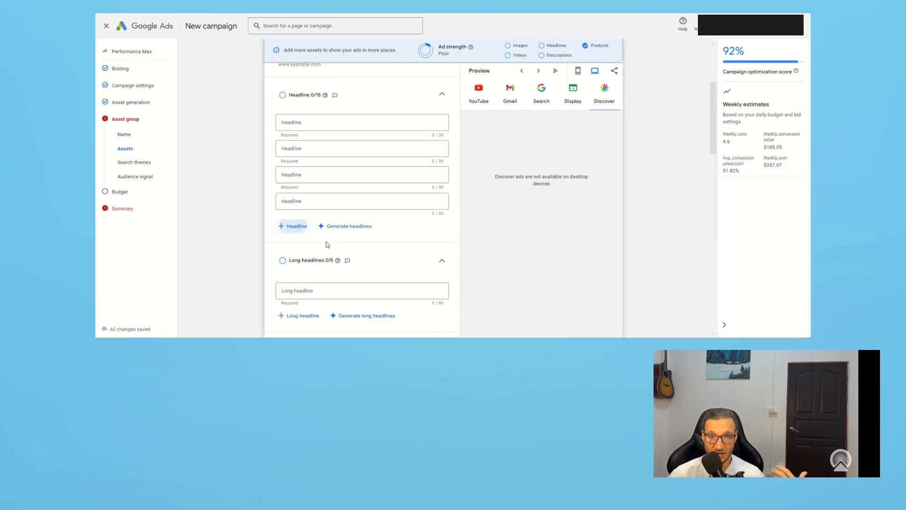
pyautogui.click(295, 228)
pyautogui.click(294, 252)
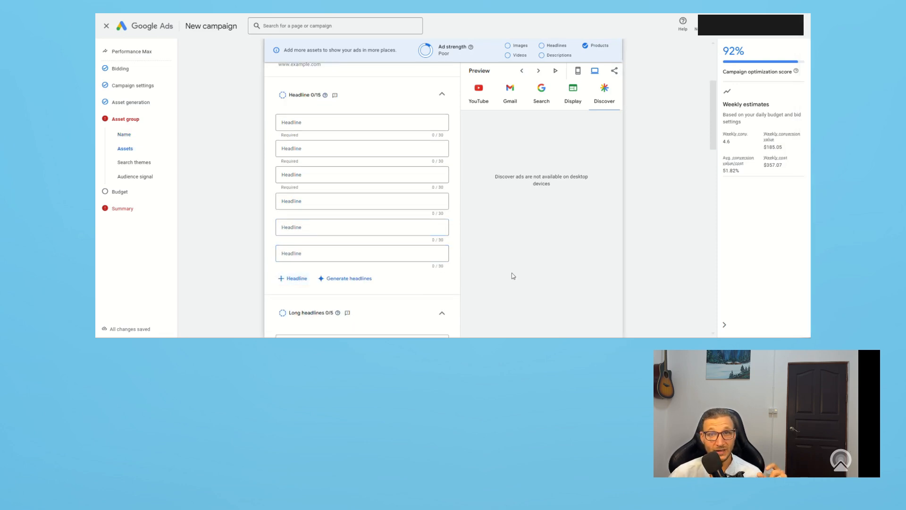
# - Add three more empty description fields to the asset group
pyautogui.scroll(-1, 470, 265)
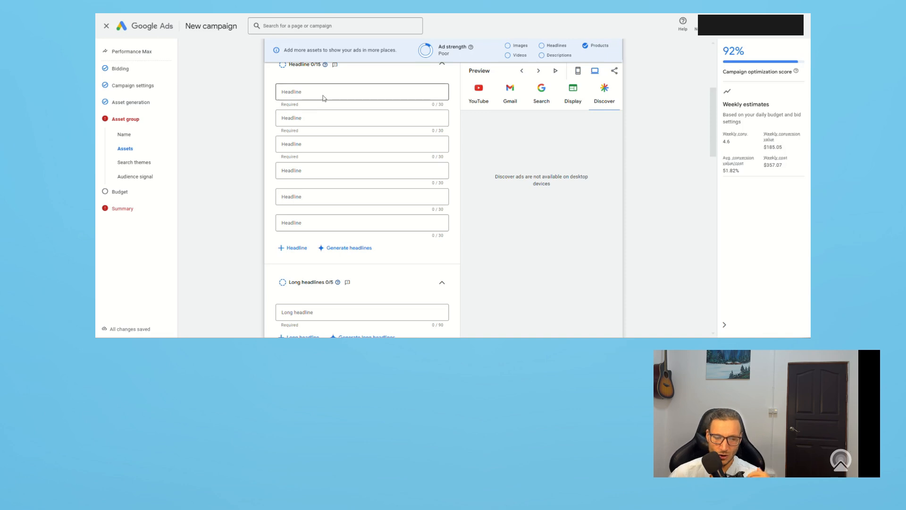
pyautogui.scroll(-1, 431, 246)
pyautogui.scroll(-4, 432, 245)
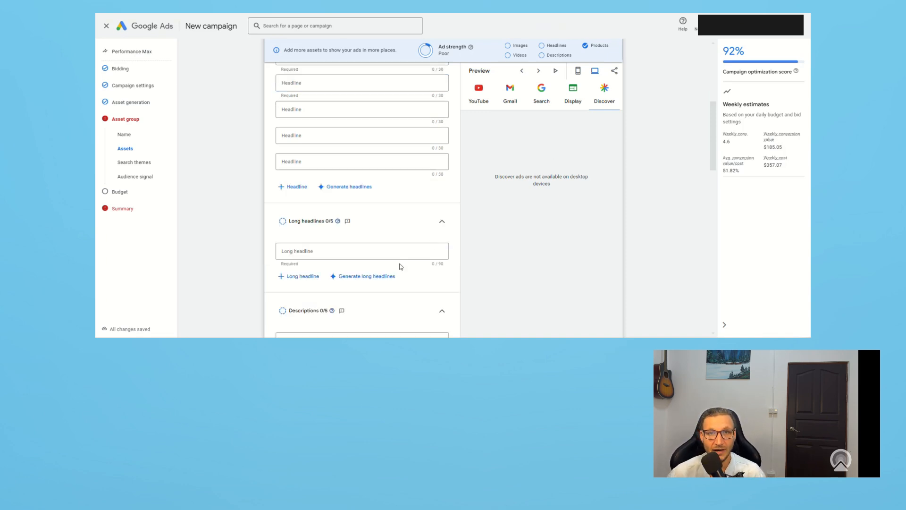
pyautogui.click(297, 300)
pyautogui.scroll(-1, 311, 304)
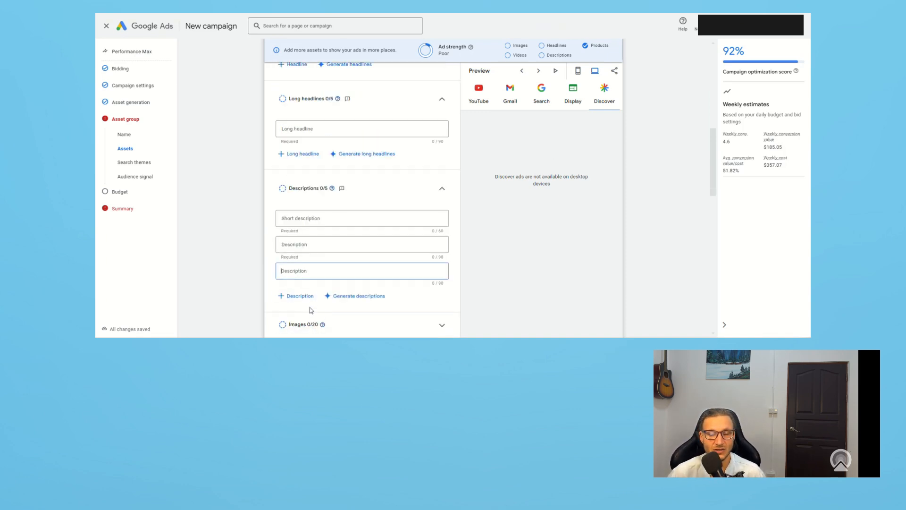
pyautogui.click(301, 298)
pyautogui.click(305, 321)
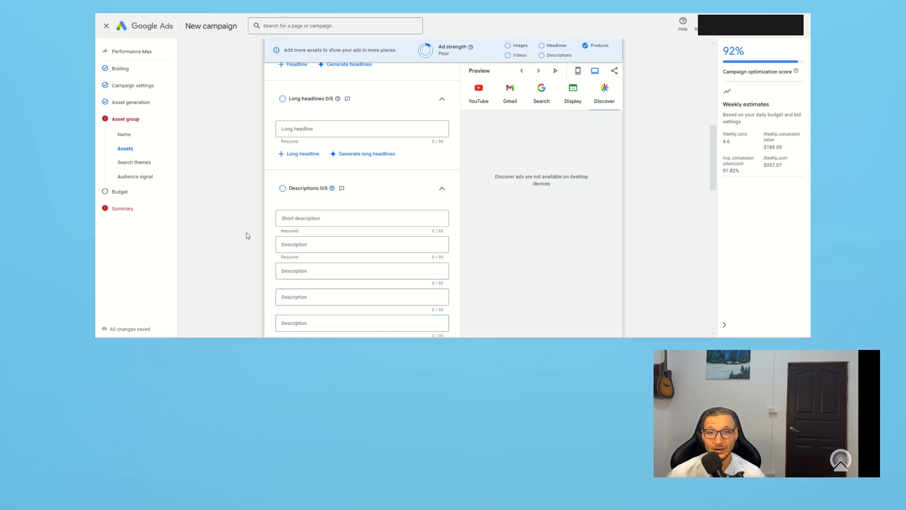
# - Enter "Fast Shipping Across the USA" as the asset group's first headline
pyautogui.scroll(8, 247, 234)
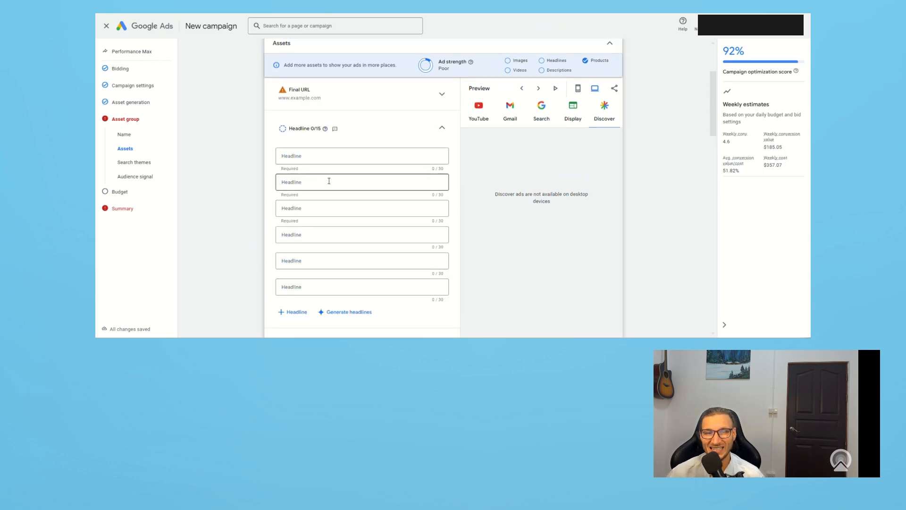
pyautogui.click(349, 159)
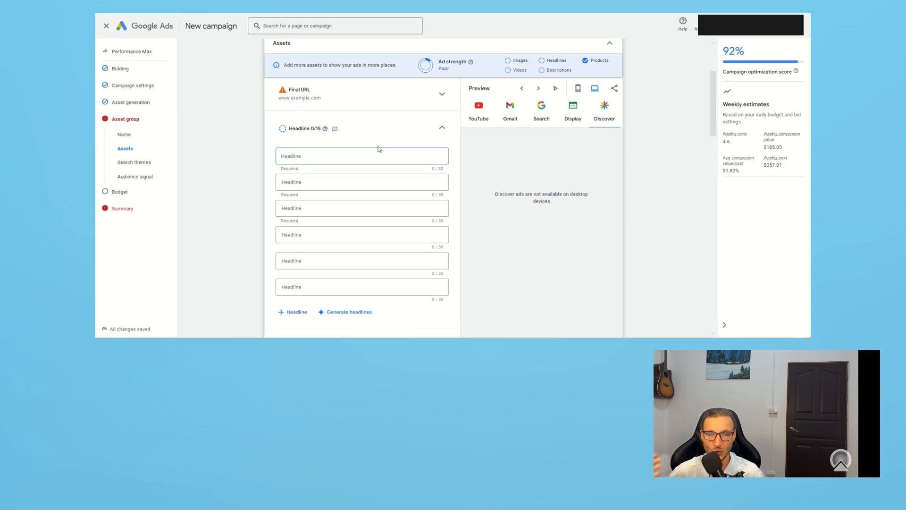
pyautogui.write('Fast')
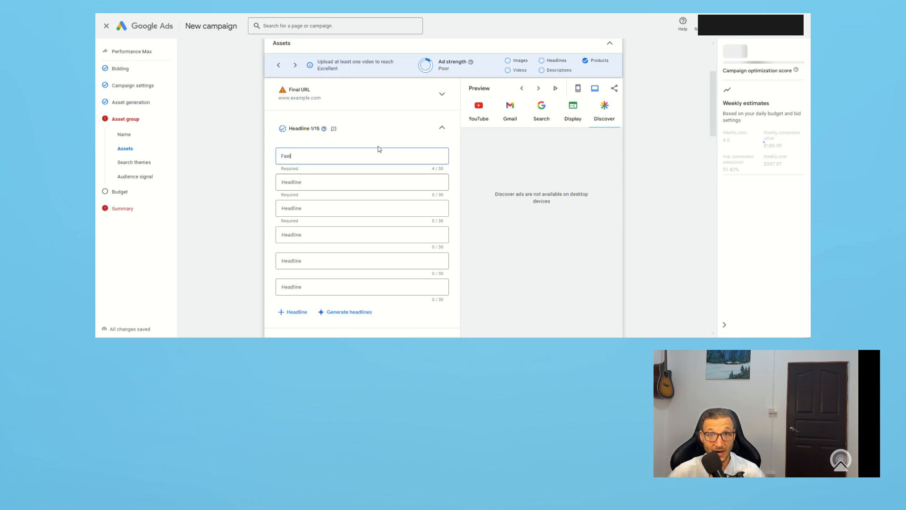
pyautogui.write(' Shipping')
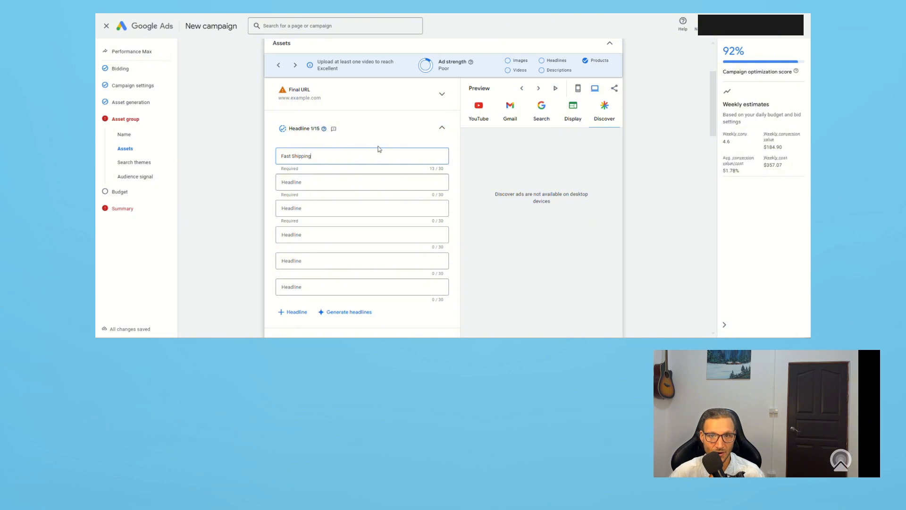
pyautogui.write(' Across ')
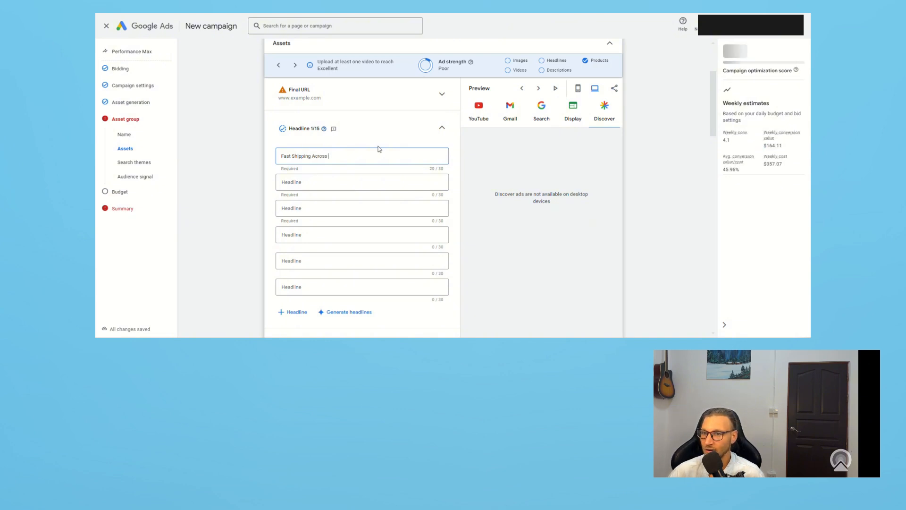
pyautogui.write('the USA')
pyautogui.press('Tab')
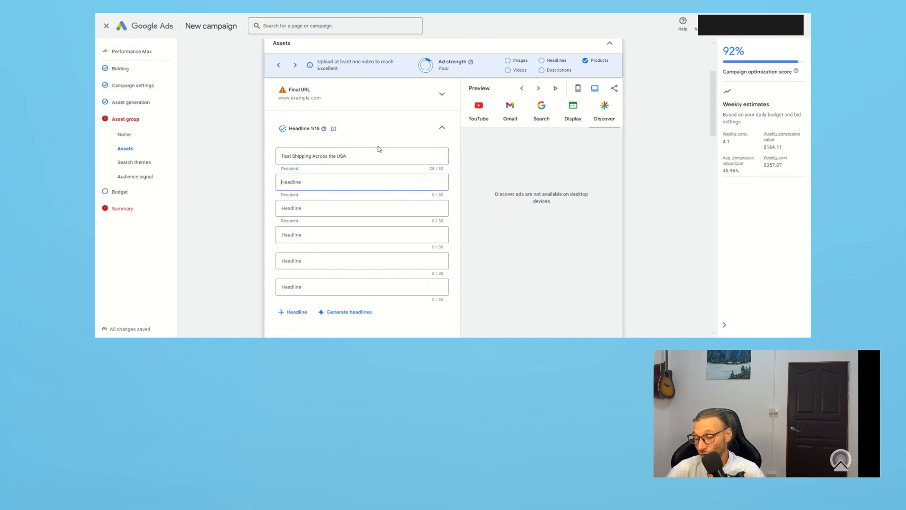
# - Enter "50% Off Sale" as the asset group's second headline
pyautogui.write('50% OFF')
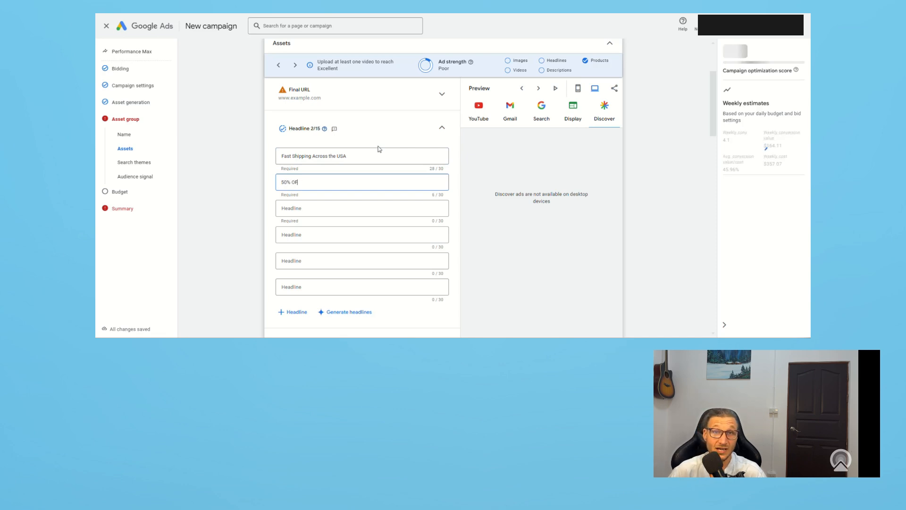
pyautogui.press('BackSpace')
pyautogui.press('BackSpace')
pyautogui.write('ff')
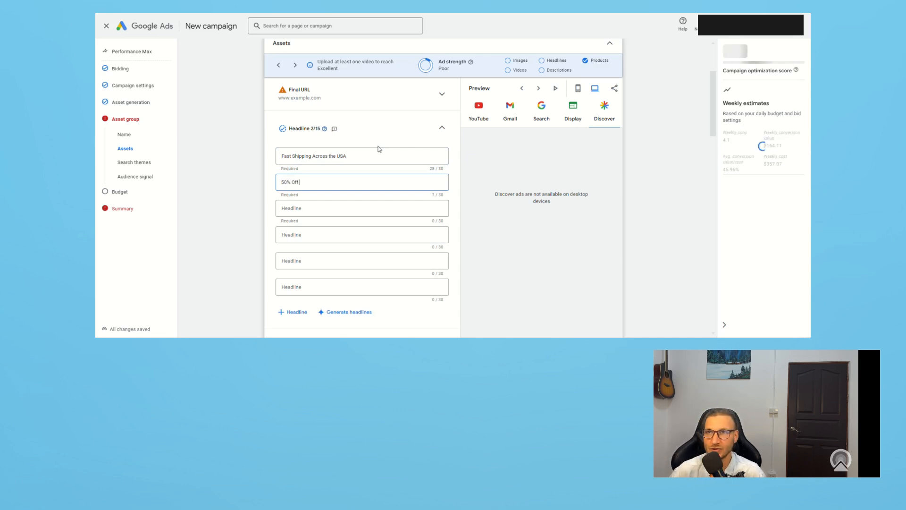
pyautogui.write(' Sale')
pyautogui.press('Tab')
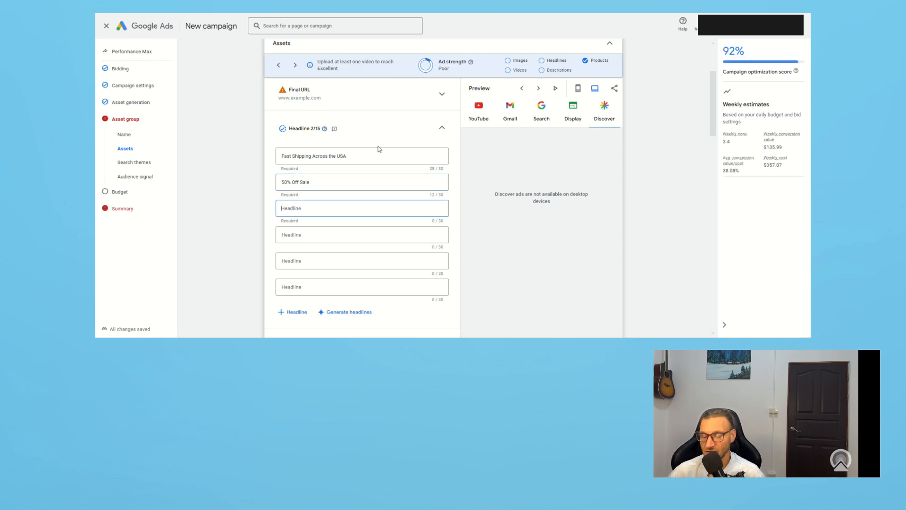
# - Fill in "Instant Pain Relief" as the third headline and "Find Joy" as the fourth headline
pyautogui.scroll(-1, 379, 149)
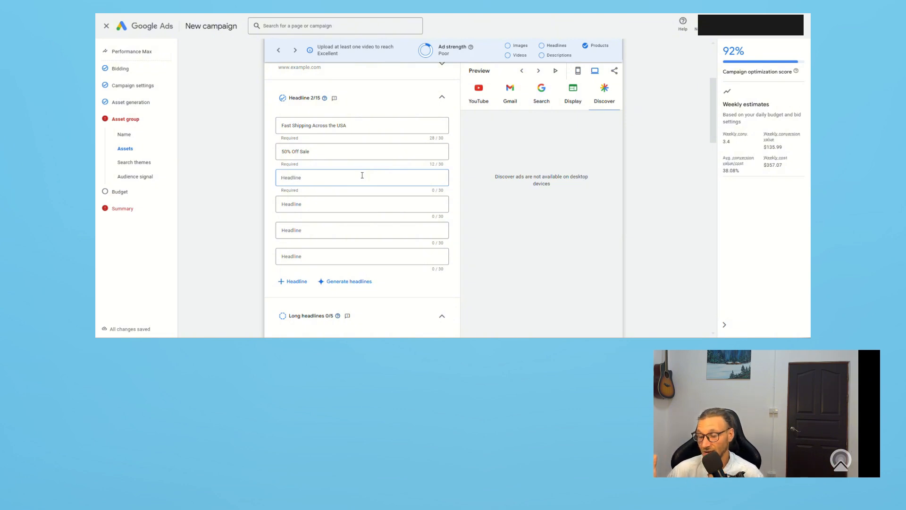
pyautogui.write('Instant Pain')
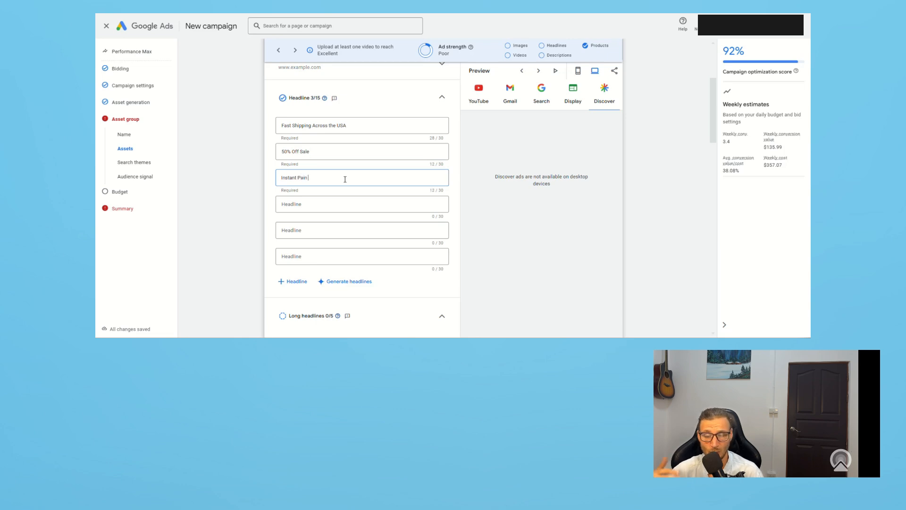
pyautogui.write(' Relief')
pyautogui.click(397, 204)
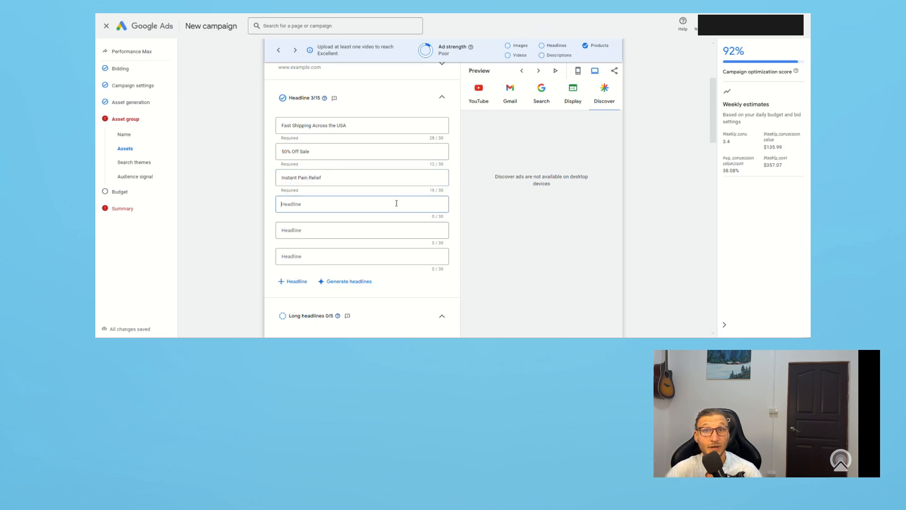
pyautogui.write('Find')
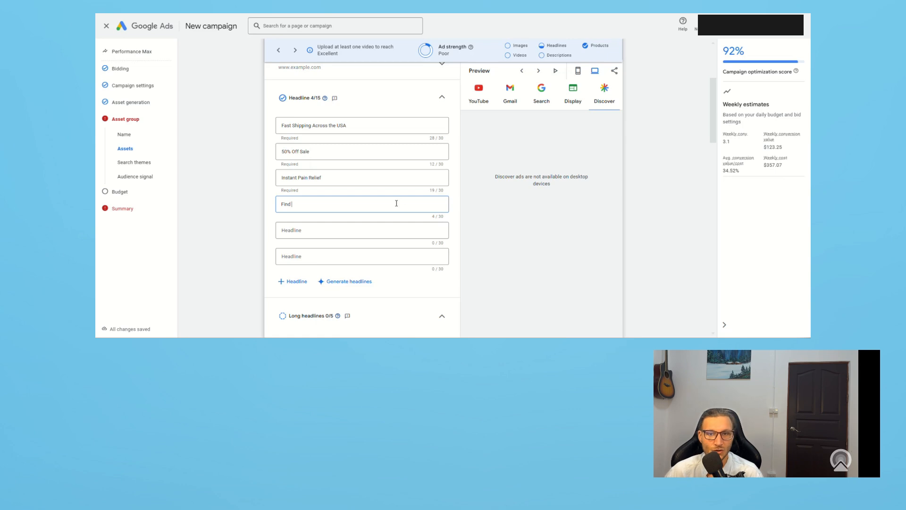
pyautogui.write(' Joy')
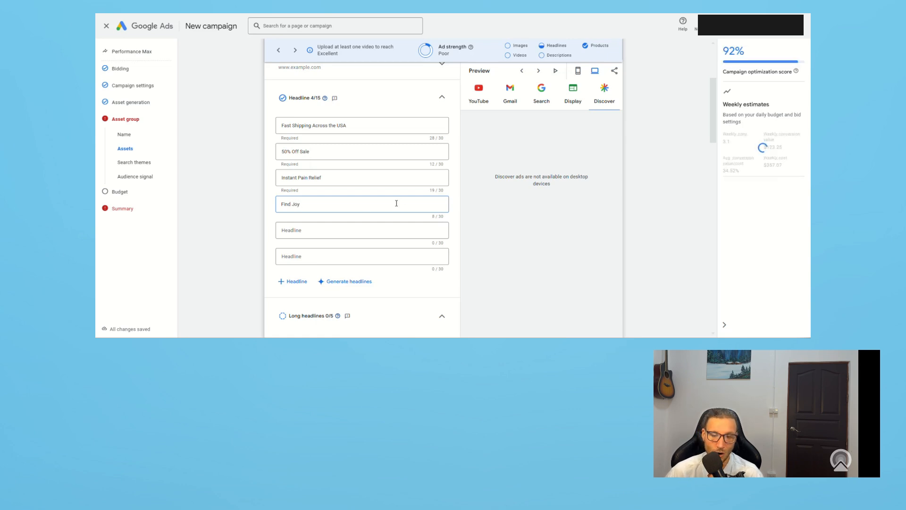
# - Look through the first-party data segments available for the audience signal, without selecting any
pyautogui.scroll(-5, 254, 209)
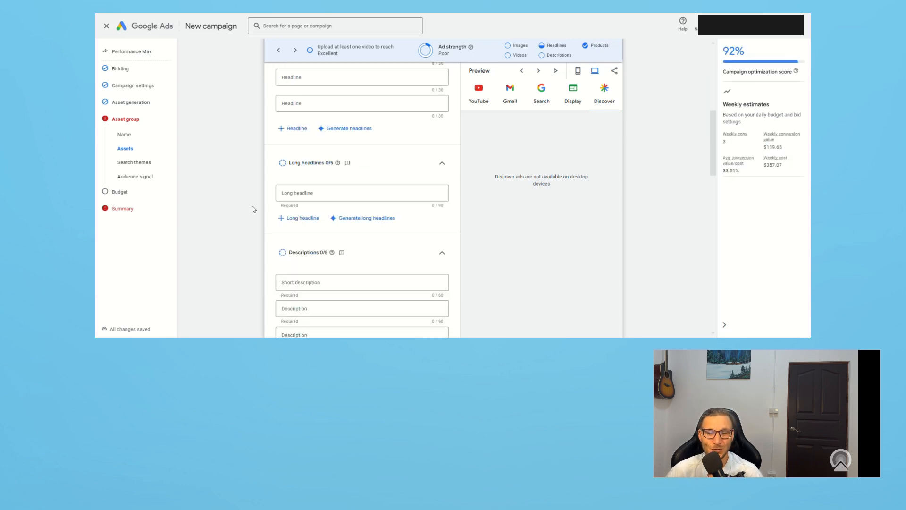
pyautogui.scroll(-10, 253, 210)
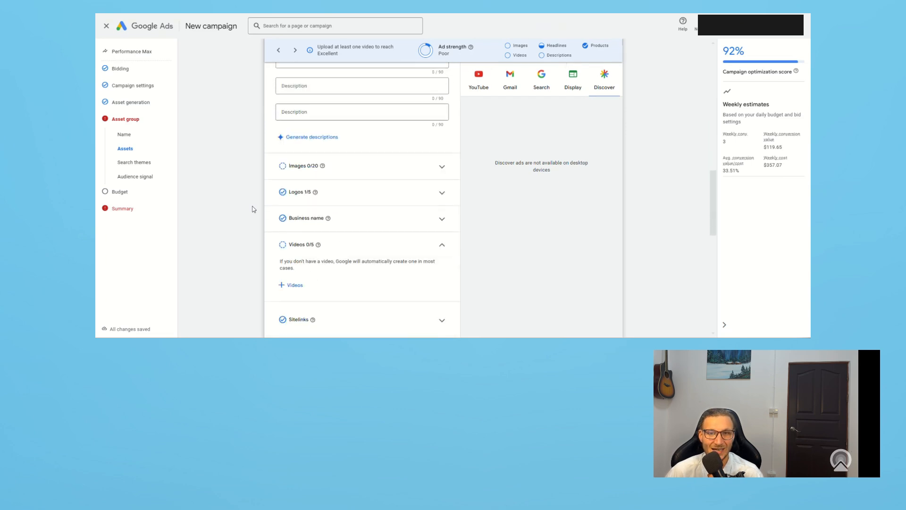
pyautogui.scroll(-8, 253, 209)
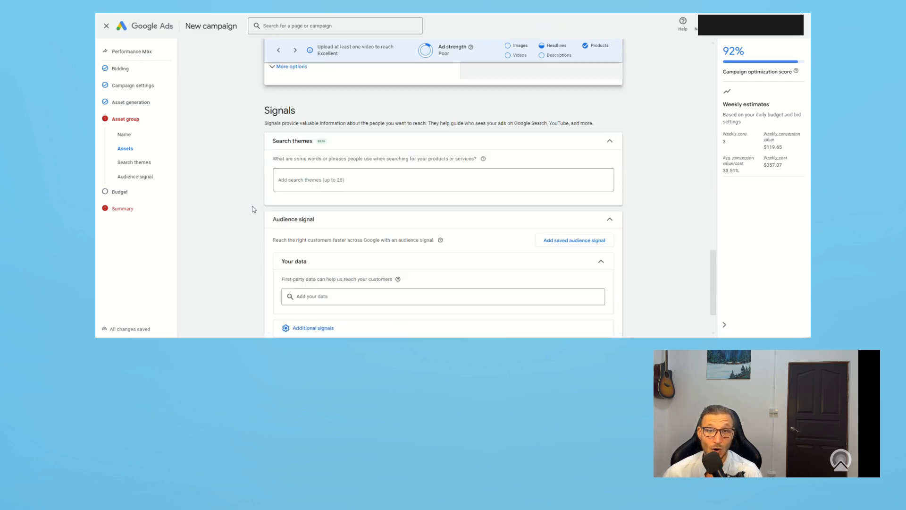
pyautogui.scroll(-2, 253, 210)
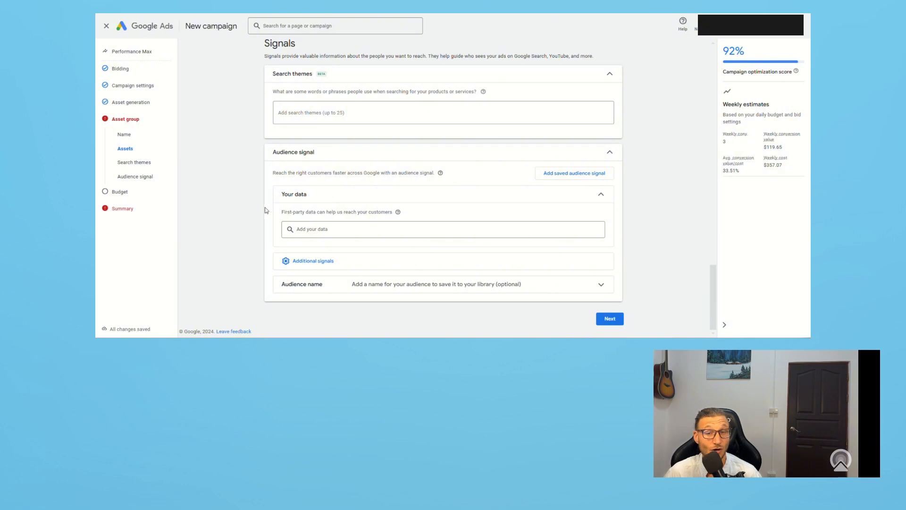
pyautogui.click(331, 230)
pyautogui.click(332, 227)
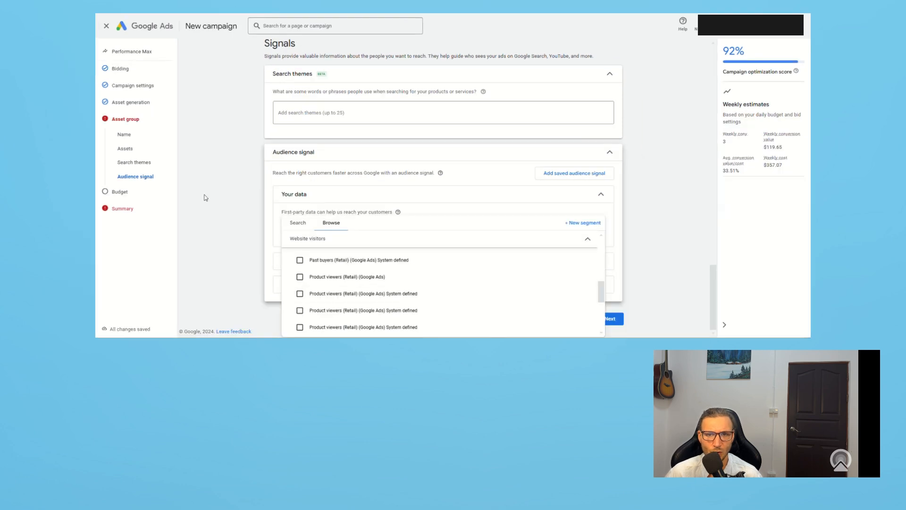
pyautogui.click(206, 197)
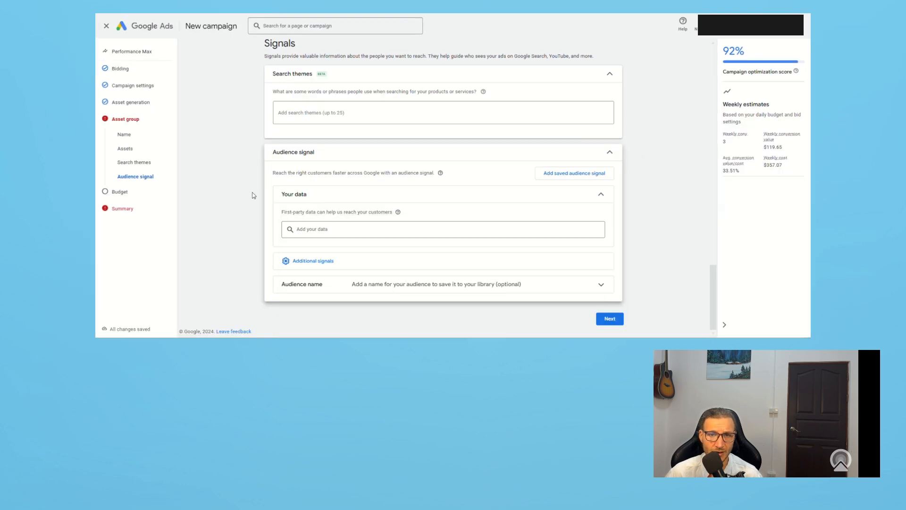
# - Examine the audience signal's demographics options for gender, age, parental status and household income, leaving them unchanged
pyautogui.click(332, 261)
pyautogui.scroll(-1, 461, 273)
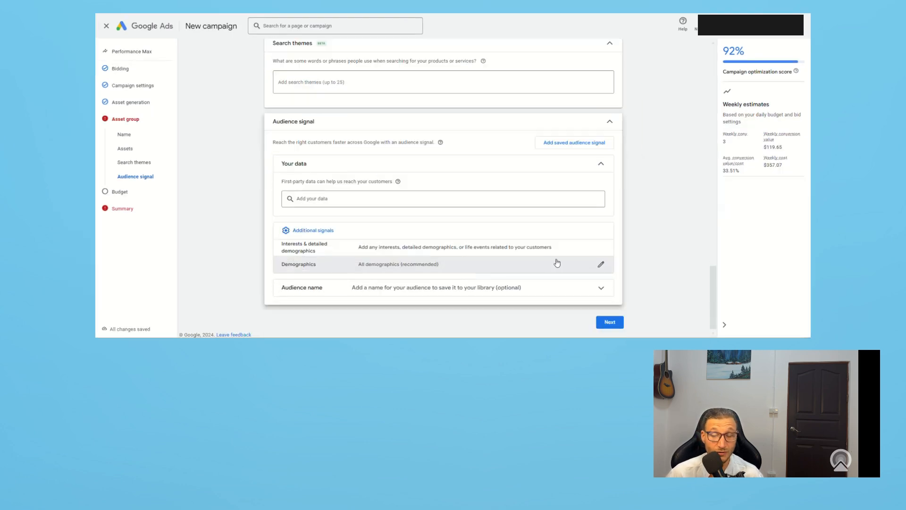
pyautogui.click(601, 264)
pyautogui.scroll(-2, 637, 281)
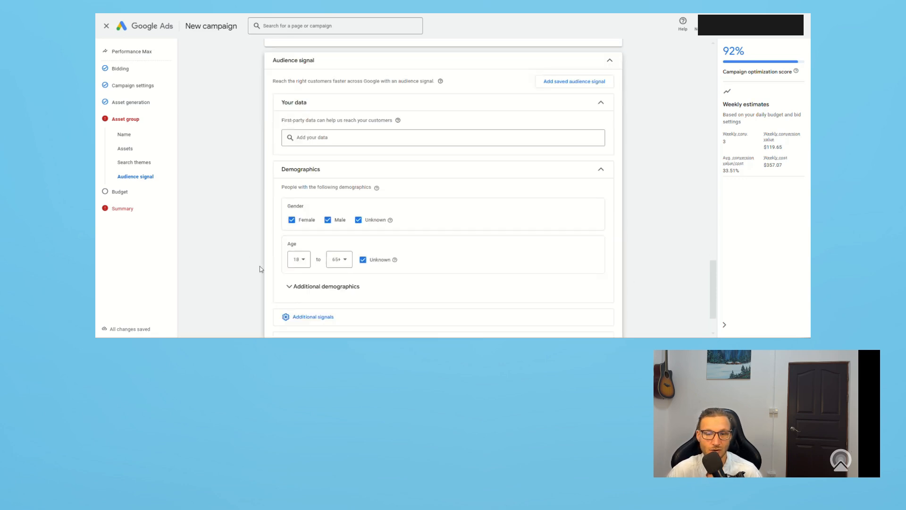
pyautogui.click(463, 288)
pyautogui.scroll(-2, 464, 288)
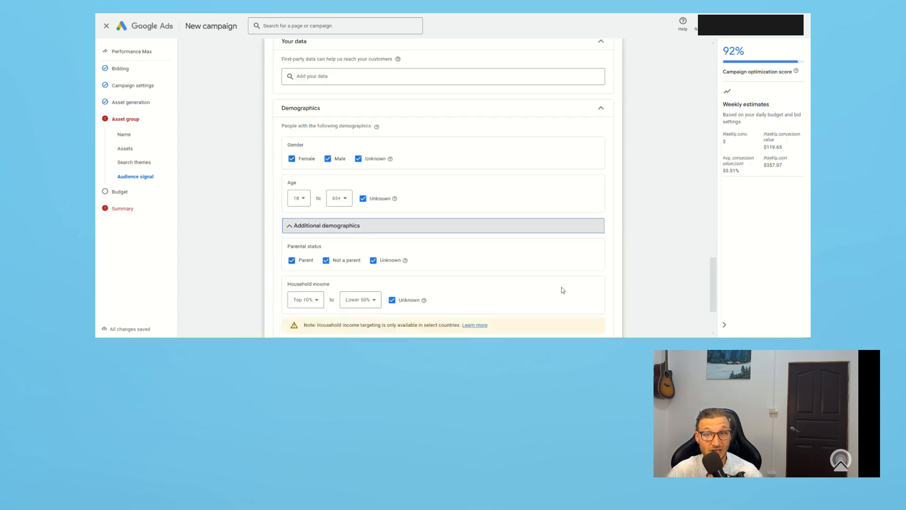
pyautogui.scroll(-1, 563, 289)
pyautogui.scroll(3, 563, 289)
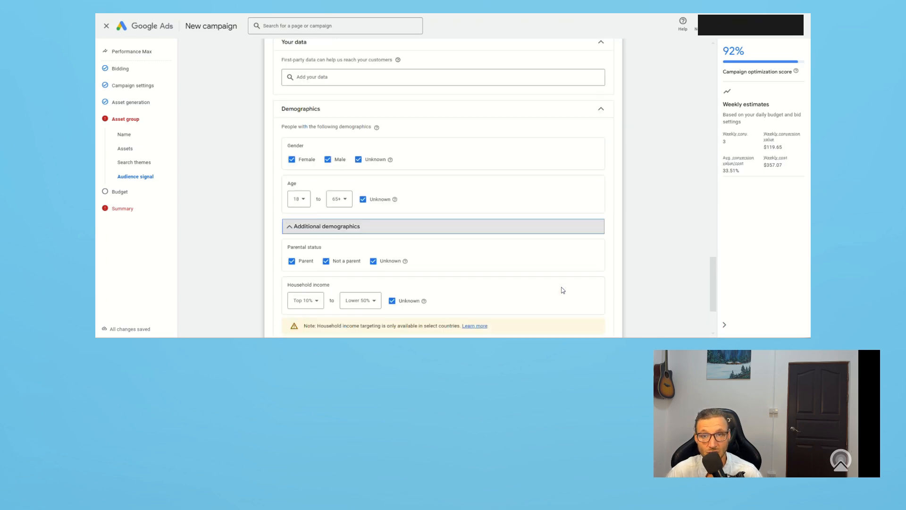
pyautogui.click(601, 140)
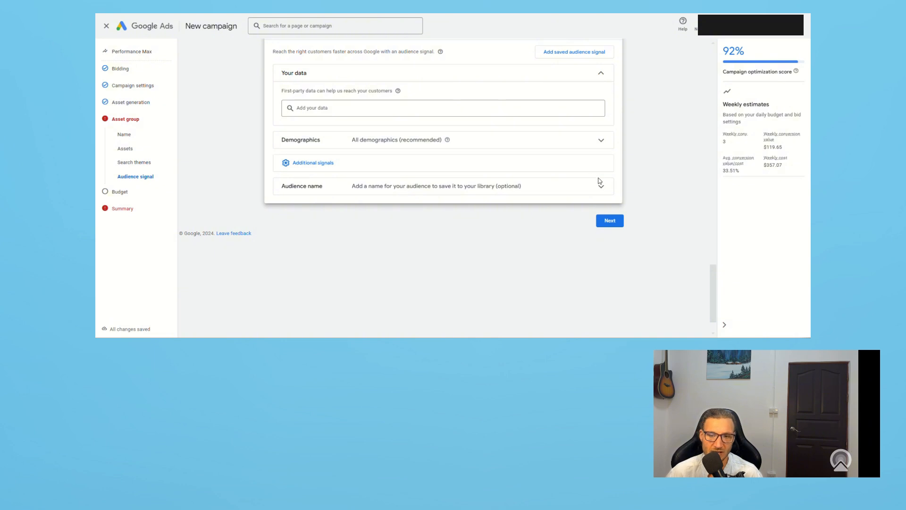
# - Show the audience signal's additional signals and look over the demographics settings once more
pyautogui.click(338, 163)
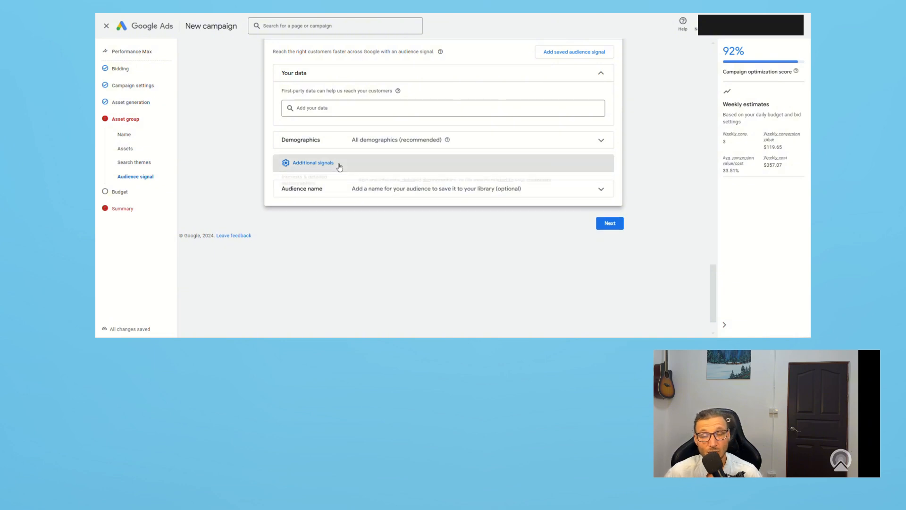
pyautogui.click(380, 146)
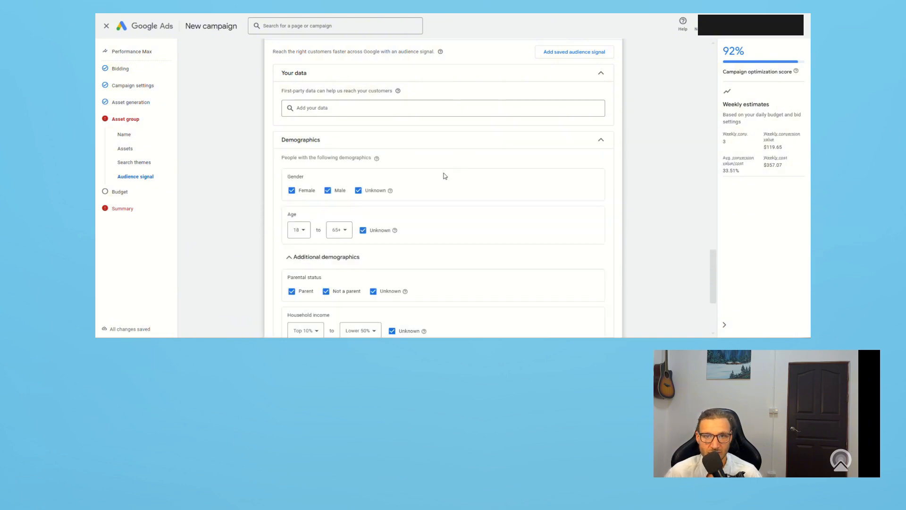
pyautogui.click(427, 149)
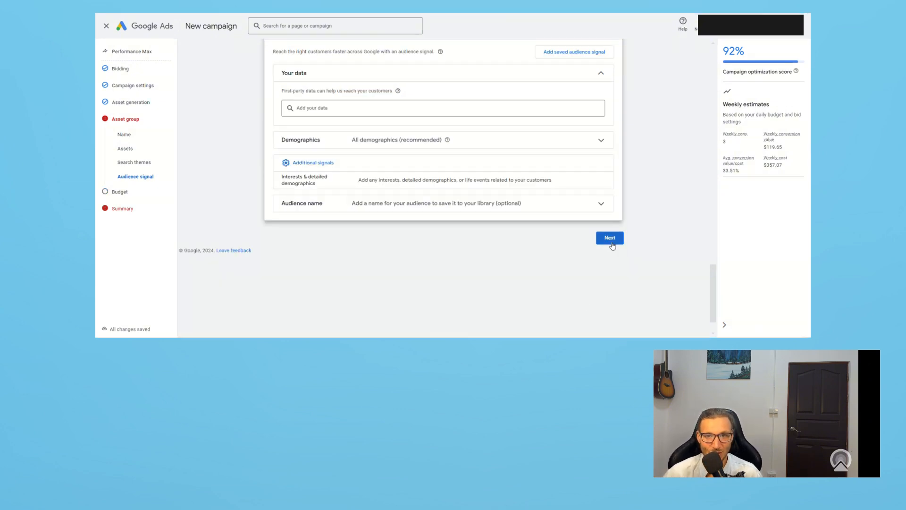
# - Proceed to the campaign budget and set a custom average daily budget of $25
pyautogui.click(610, 238)
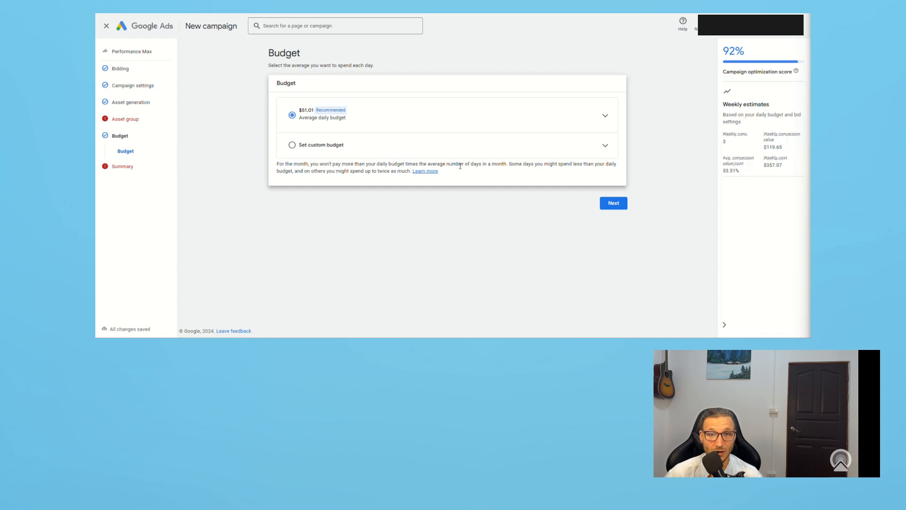
pyautogui.click(513, 157)
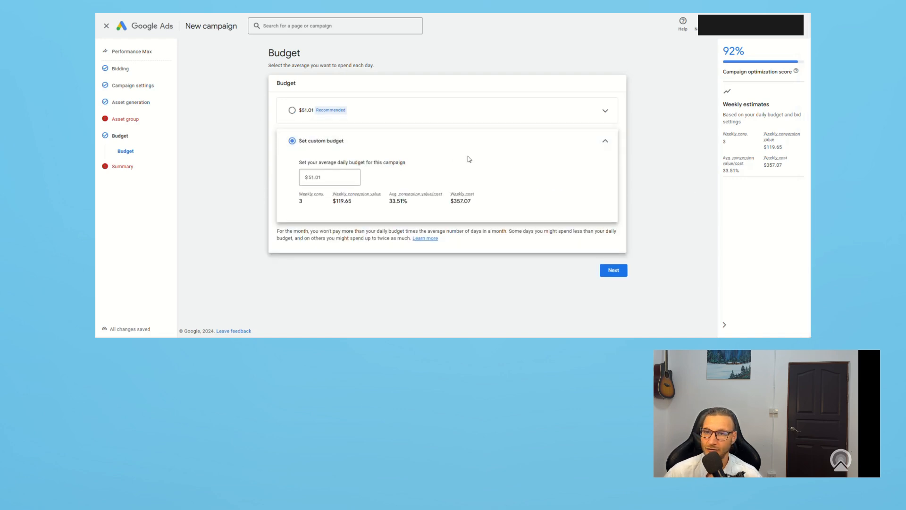
pyautogui.doubleClick(340, 178)
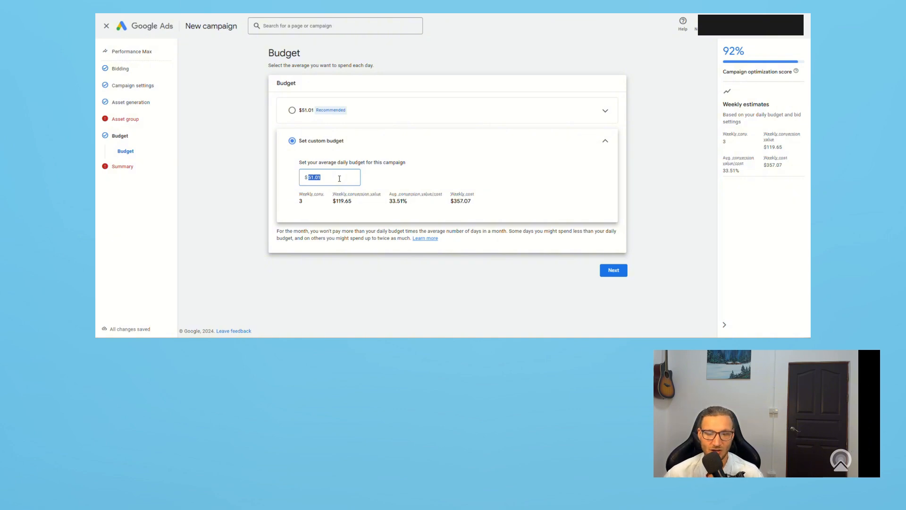
pyautogui.click(339, 179)
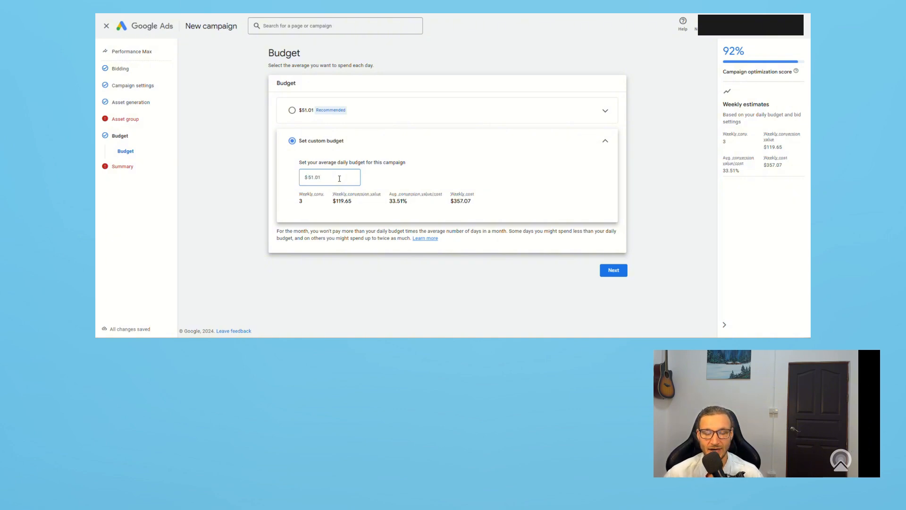
pyautogui.press('BackSpace')
pyautogui.press('BackSpace')
pyautogui.press('BackSpace')
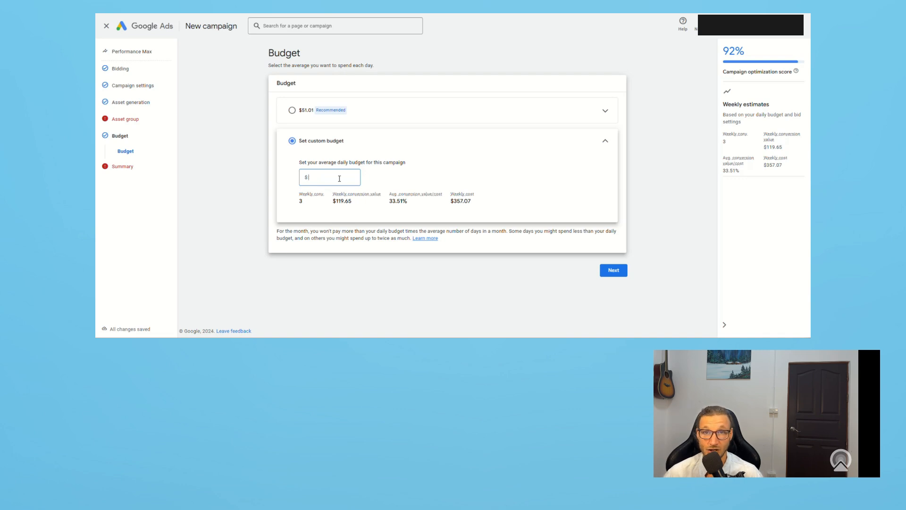
pyautogui.write('25')
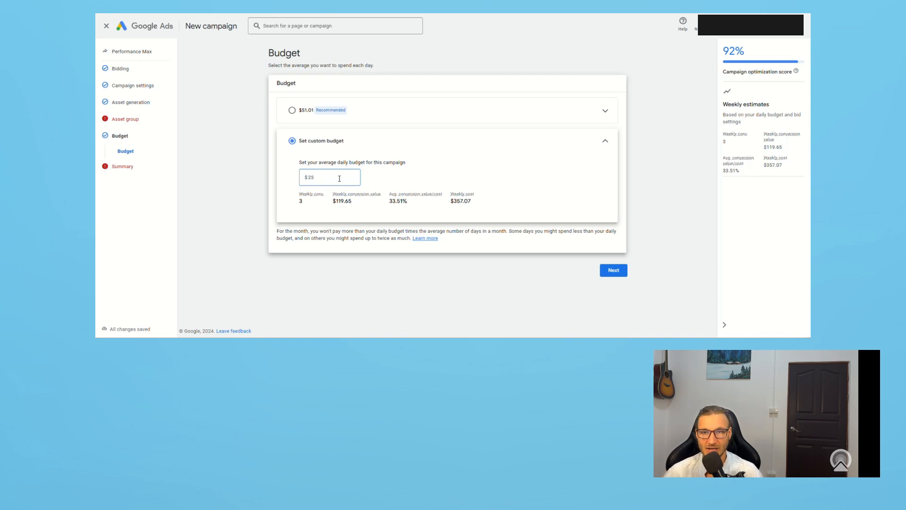
pyautogui.click(649, 210)
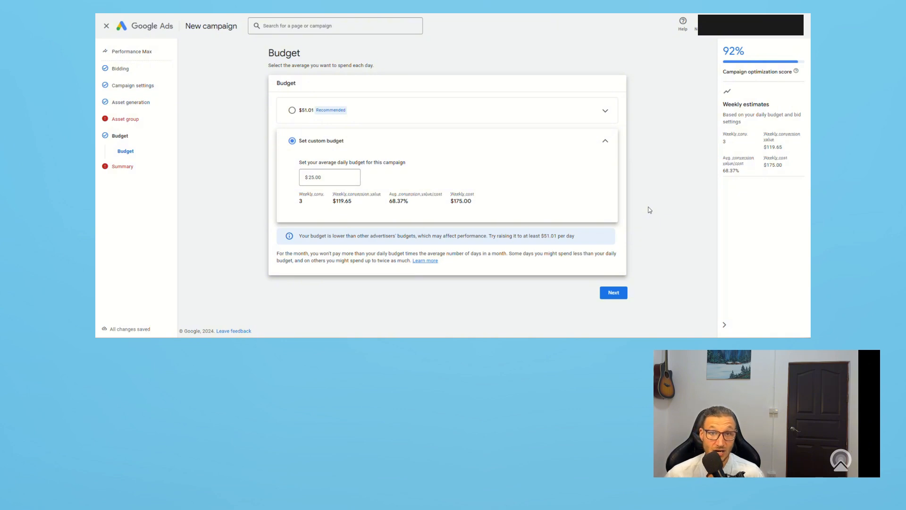
pyautogui.doubleClick(342, 177)
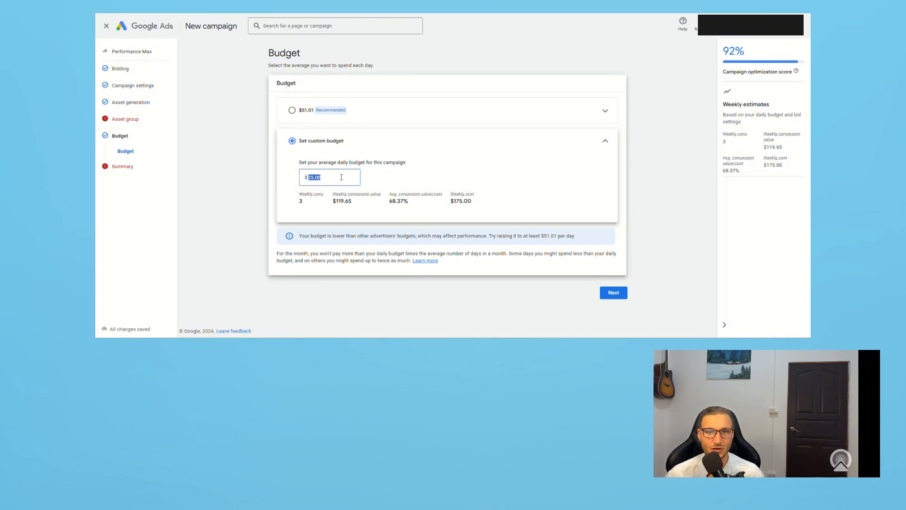
pyautogui.click(381, 179)
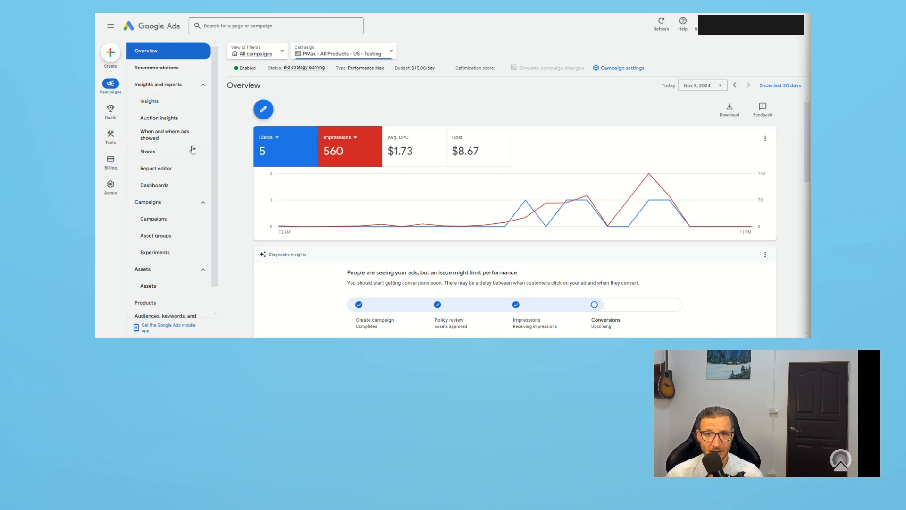
# - Open the asset associations report for the PMax - All Products - US - Testing campaign and sort it by conversions and by conversion value
pyautogui.scroll(-1, 190, 148)
pyautogui.click(156, 258)
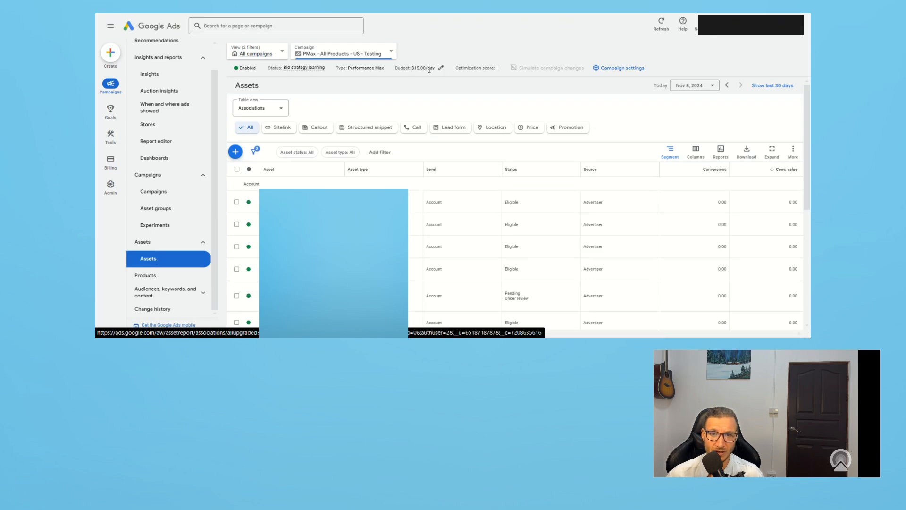
pyautogui.click(722, 175)
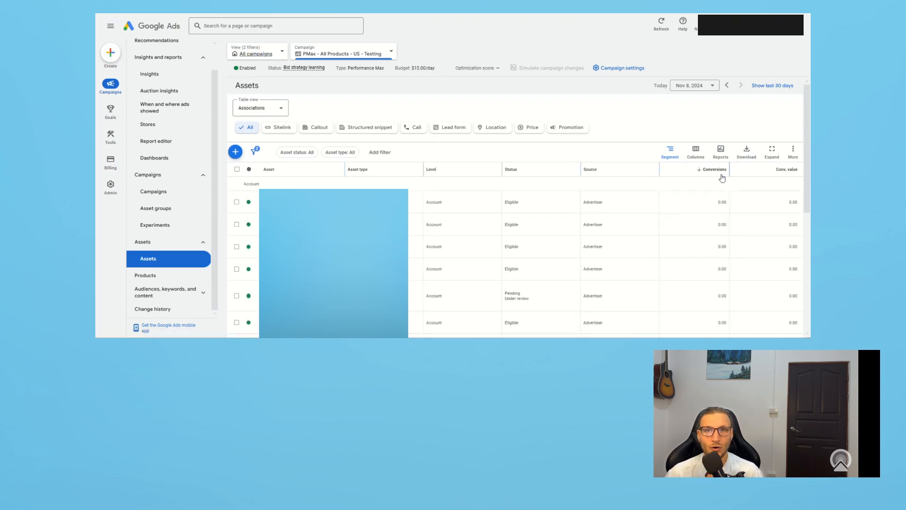
pyautogui.click(786, 170)
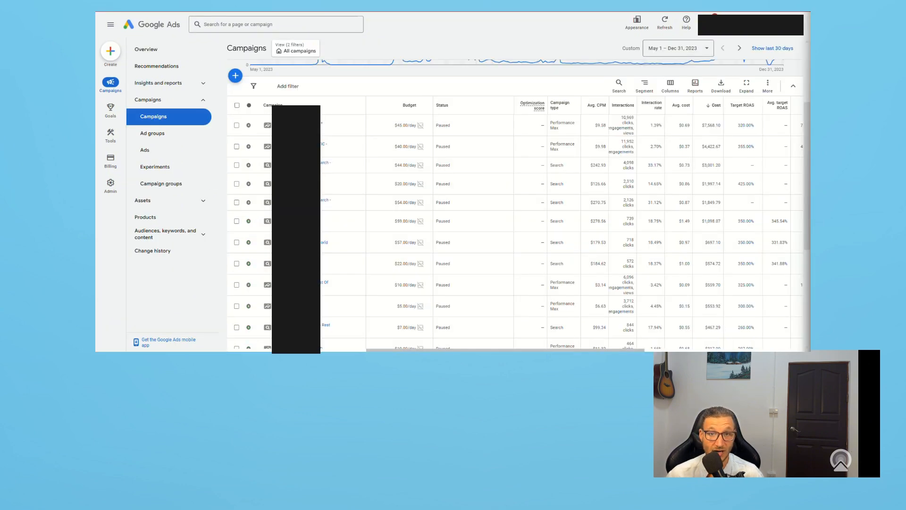
# - Open the first Performance Max campaign's daily budget for editing without changing it, and try a target ROAS of 250% without saving
pyautogui.click(421, 125)
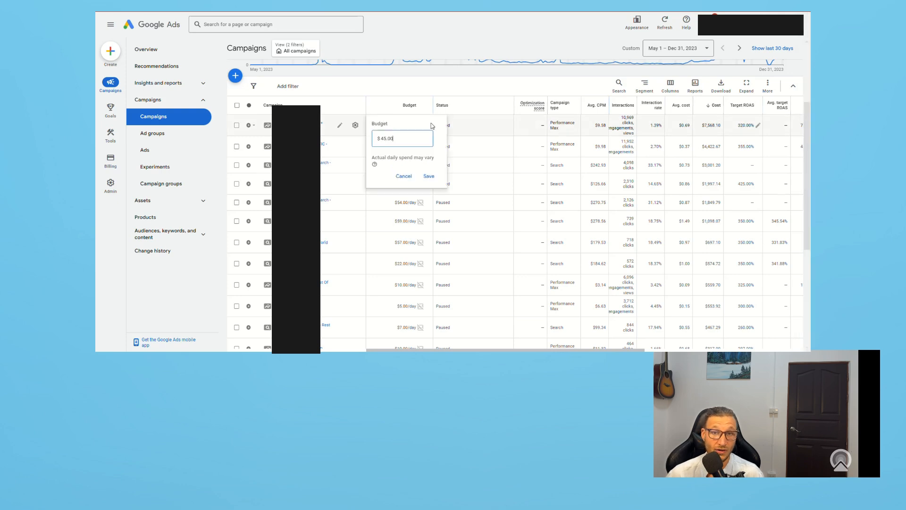
pyautogui.press('Return')
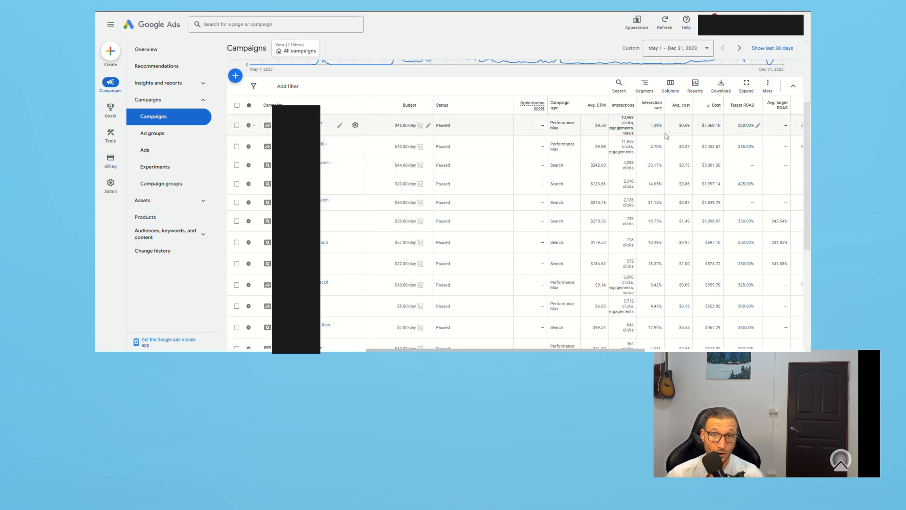
pyautogui.hscroll(5, 665, 136)
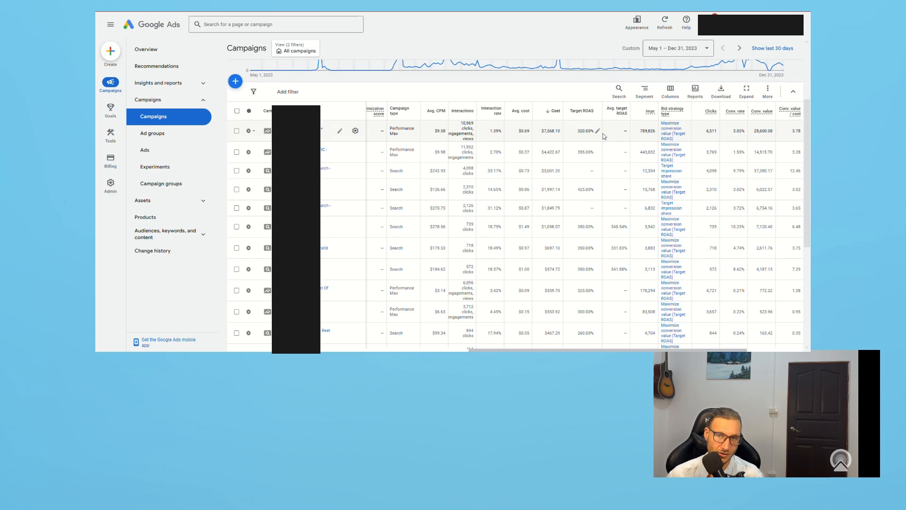
pyautogui.click(598, 132)
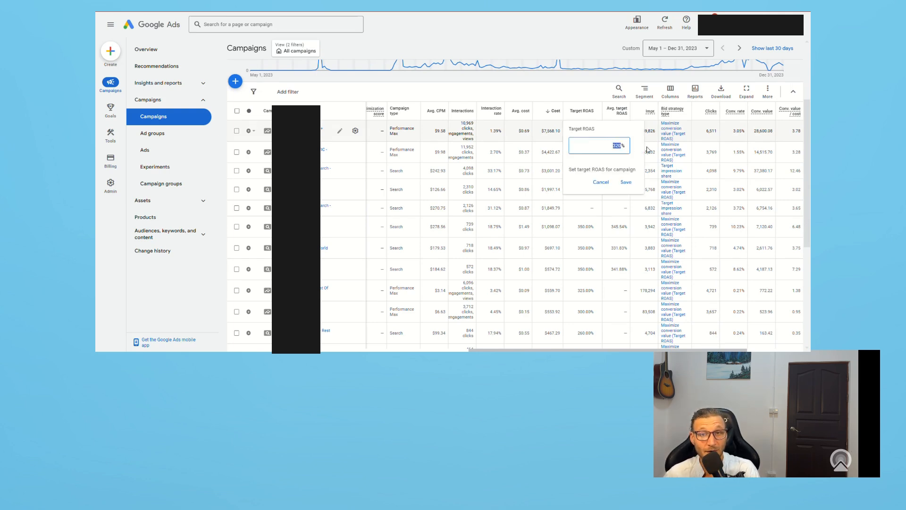
pyautogui.write('4')
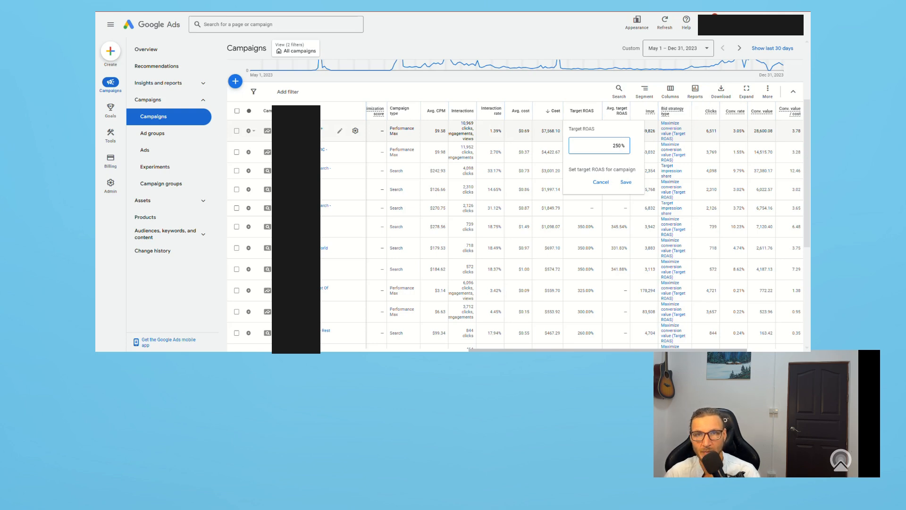
pyautogui.click(586, 84)
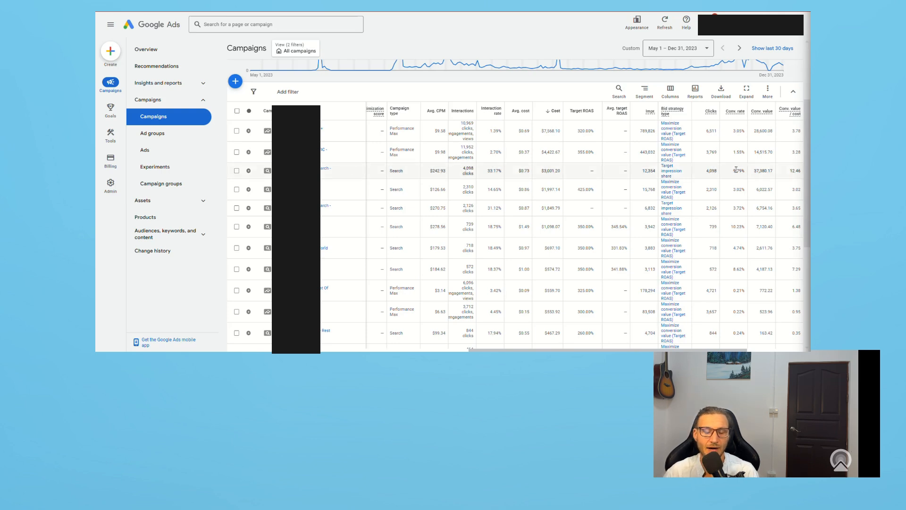
pyautogui.click(596, 153)
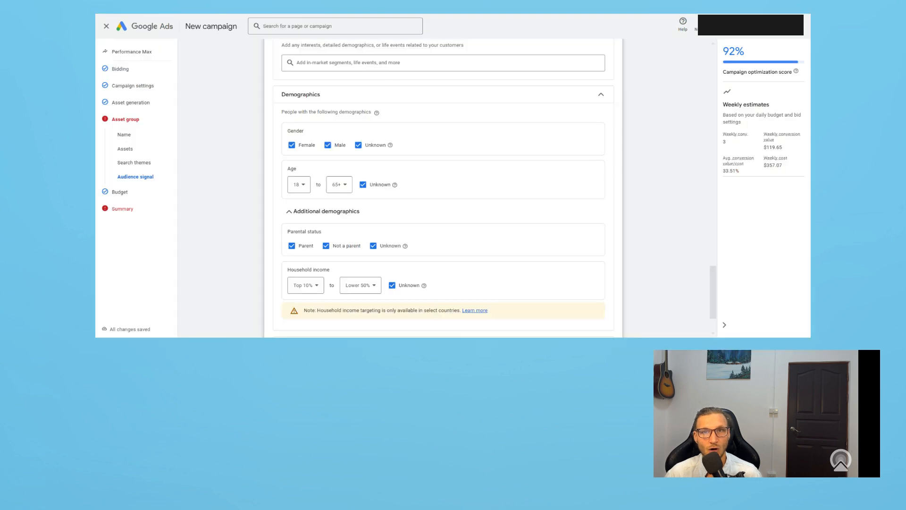